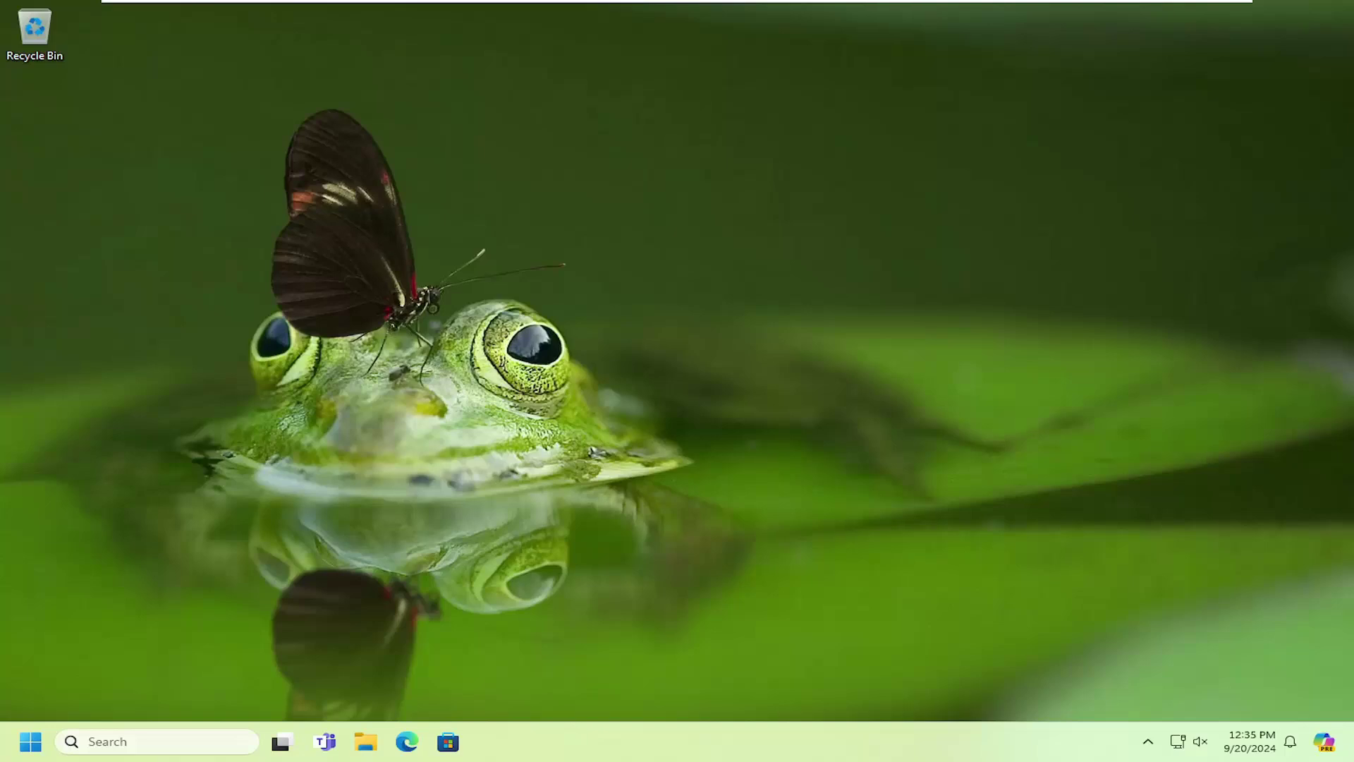
- Open Device Manager, expand Bluetooth, and select Bluetooth Device (RFCOMM Protocol TDI)
click(3, 757)
text(de)
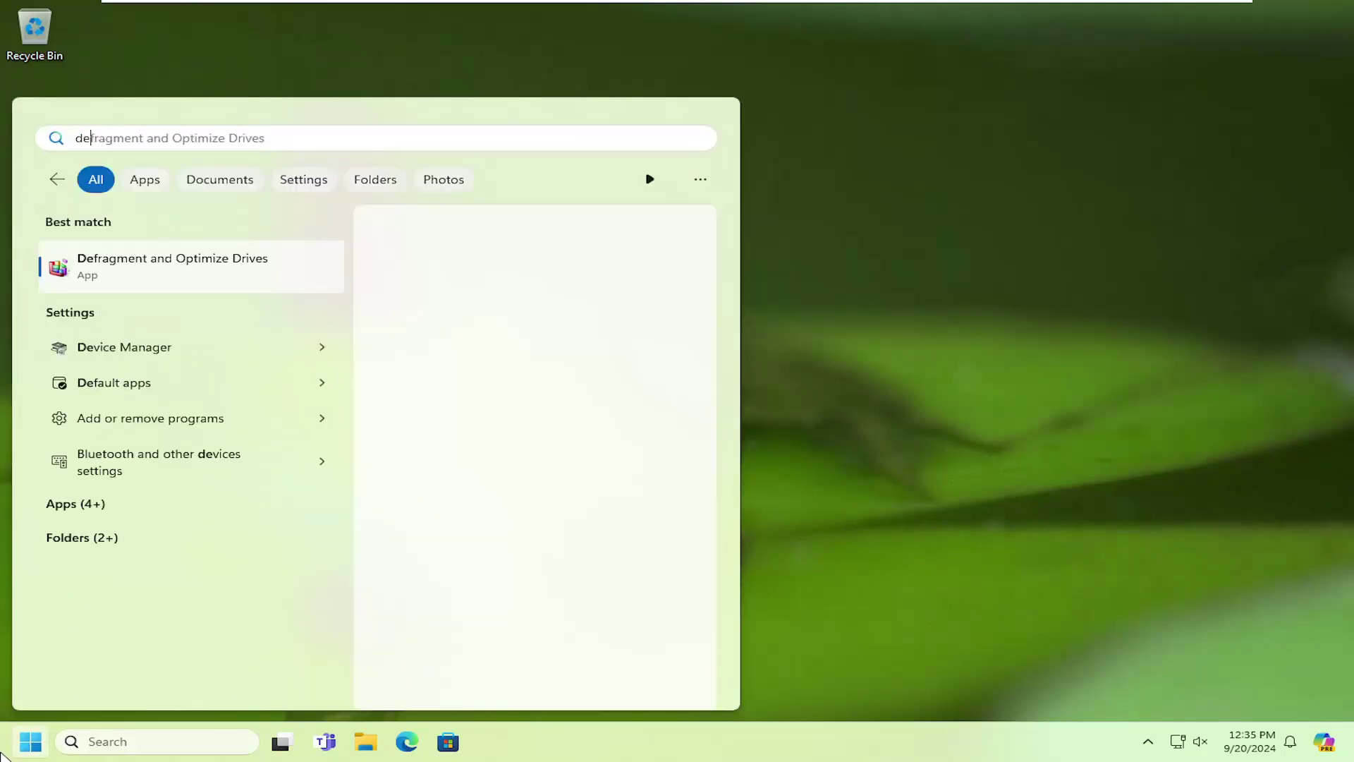
text(vice manager)
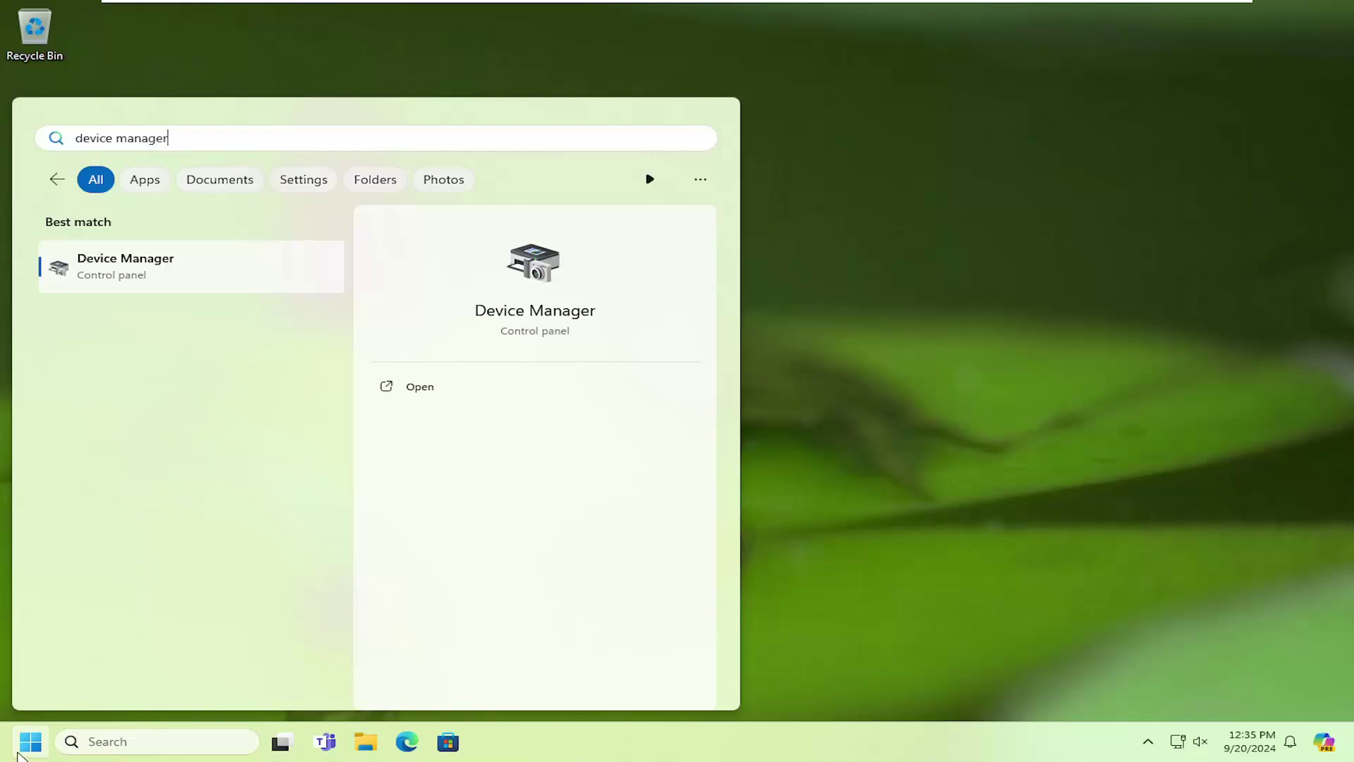
click(148, 270)
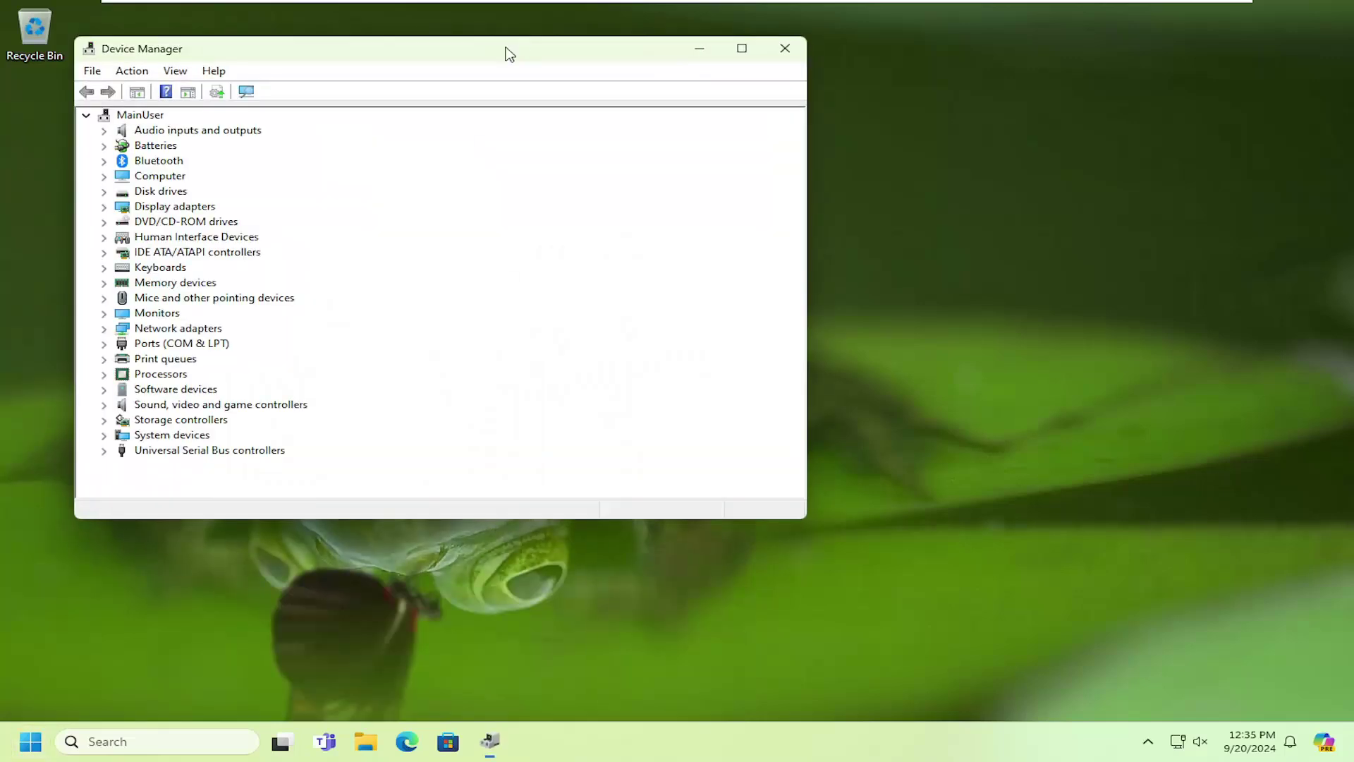
drag(510, 54, 623, 94)
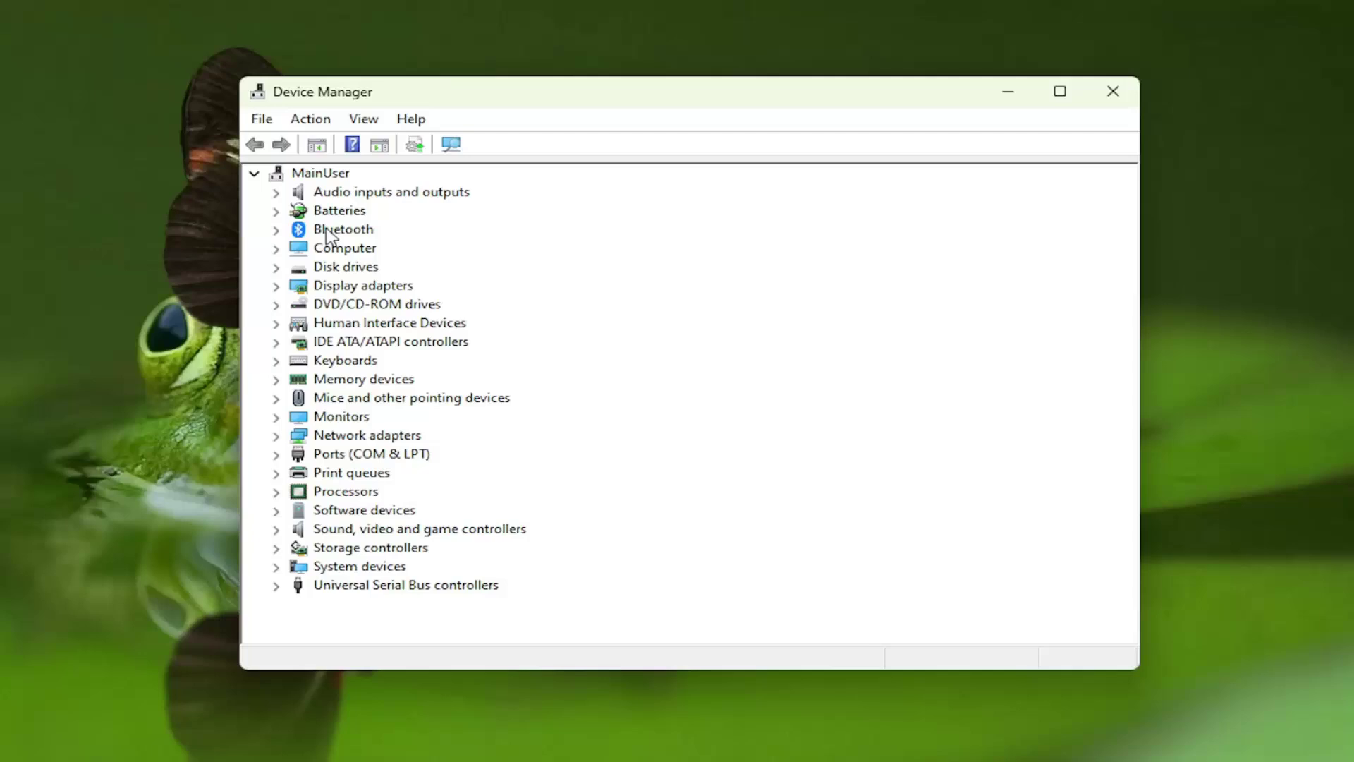
double_click(329, 231)
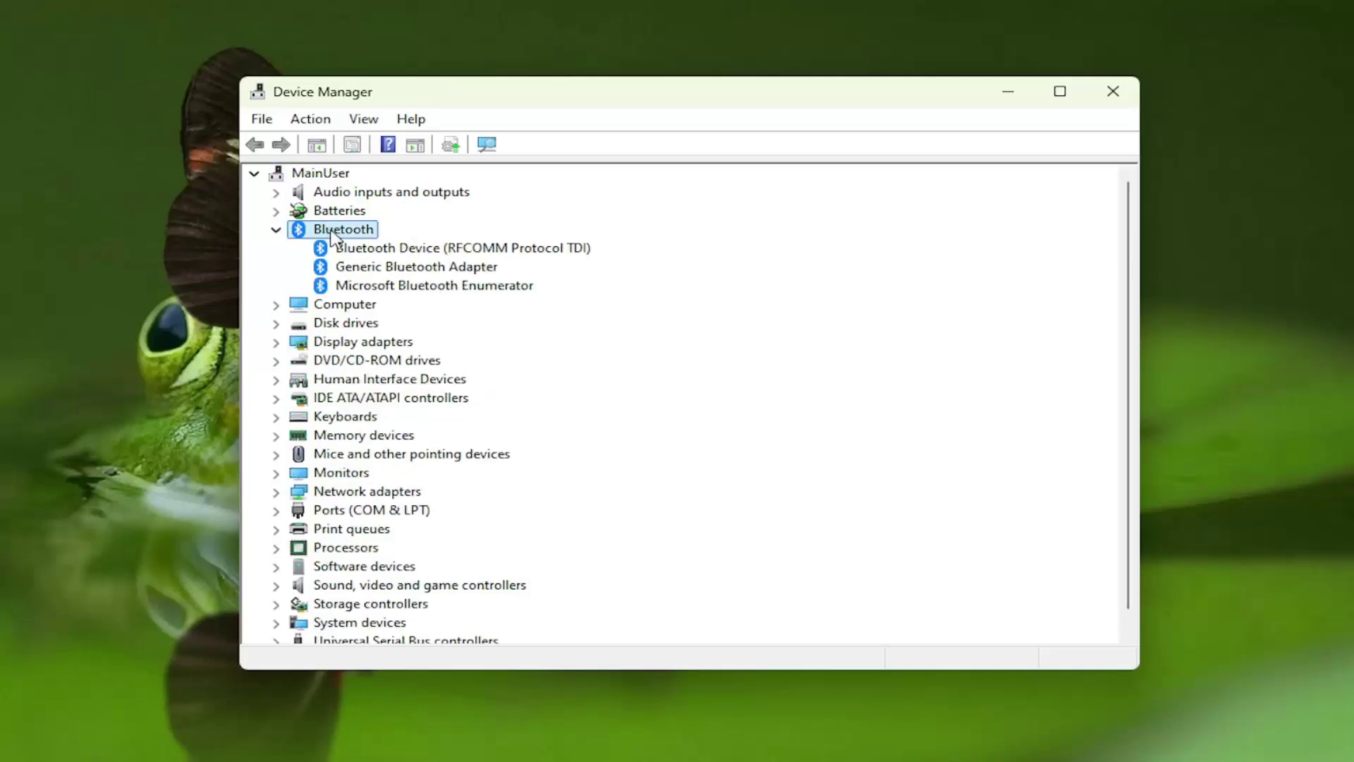
key(Down)
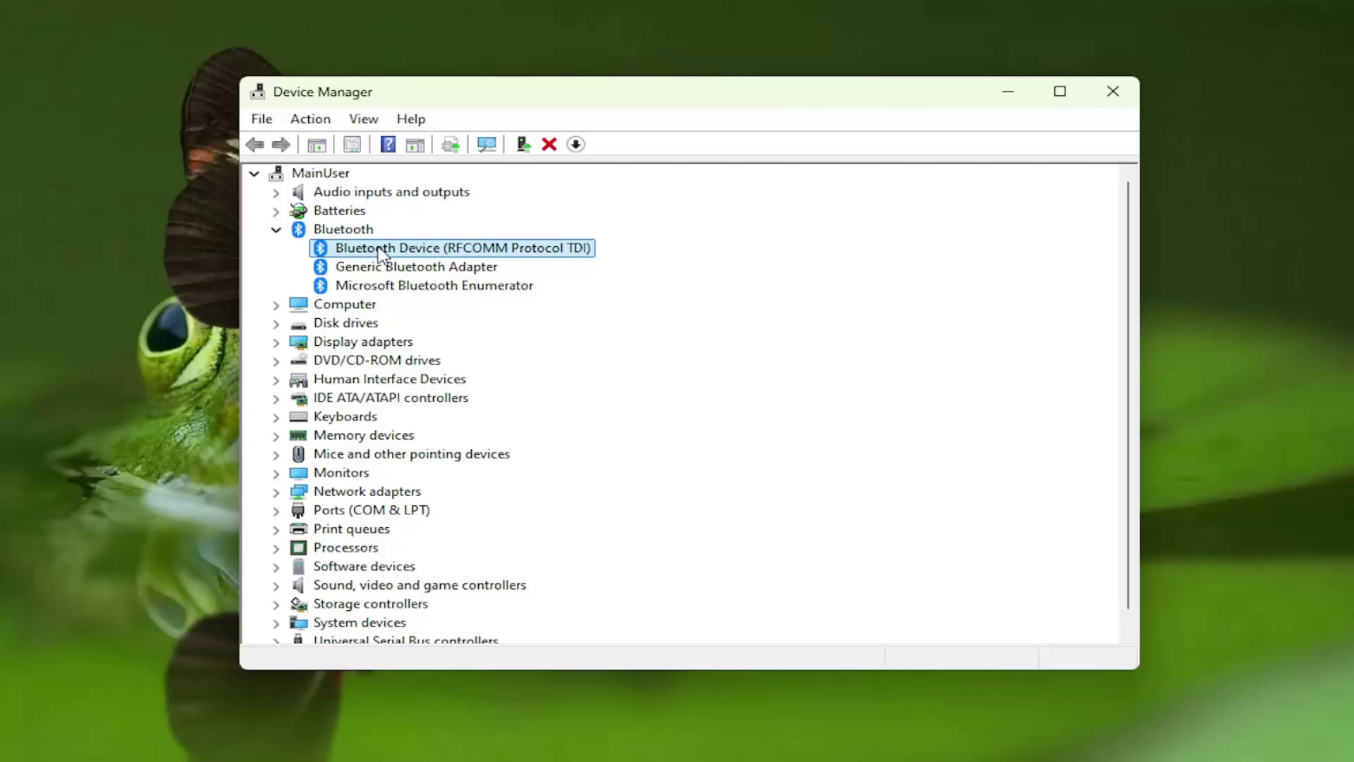
- Check the RFCOMM Protocol TDI device's properties, then close Device Manager
right_click(407, 256)
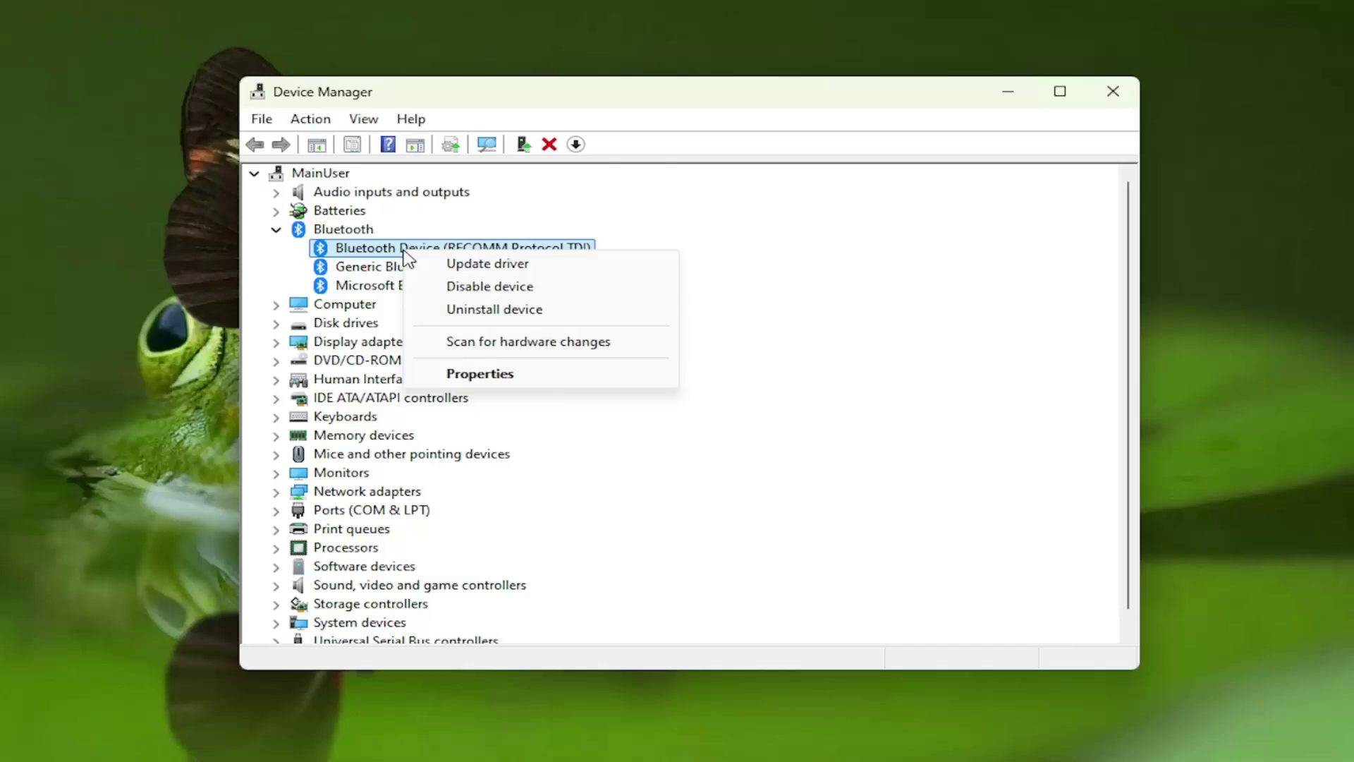
click(478, 374)
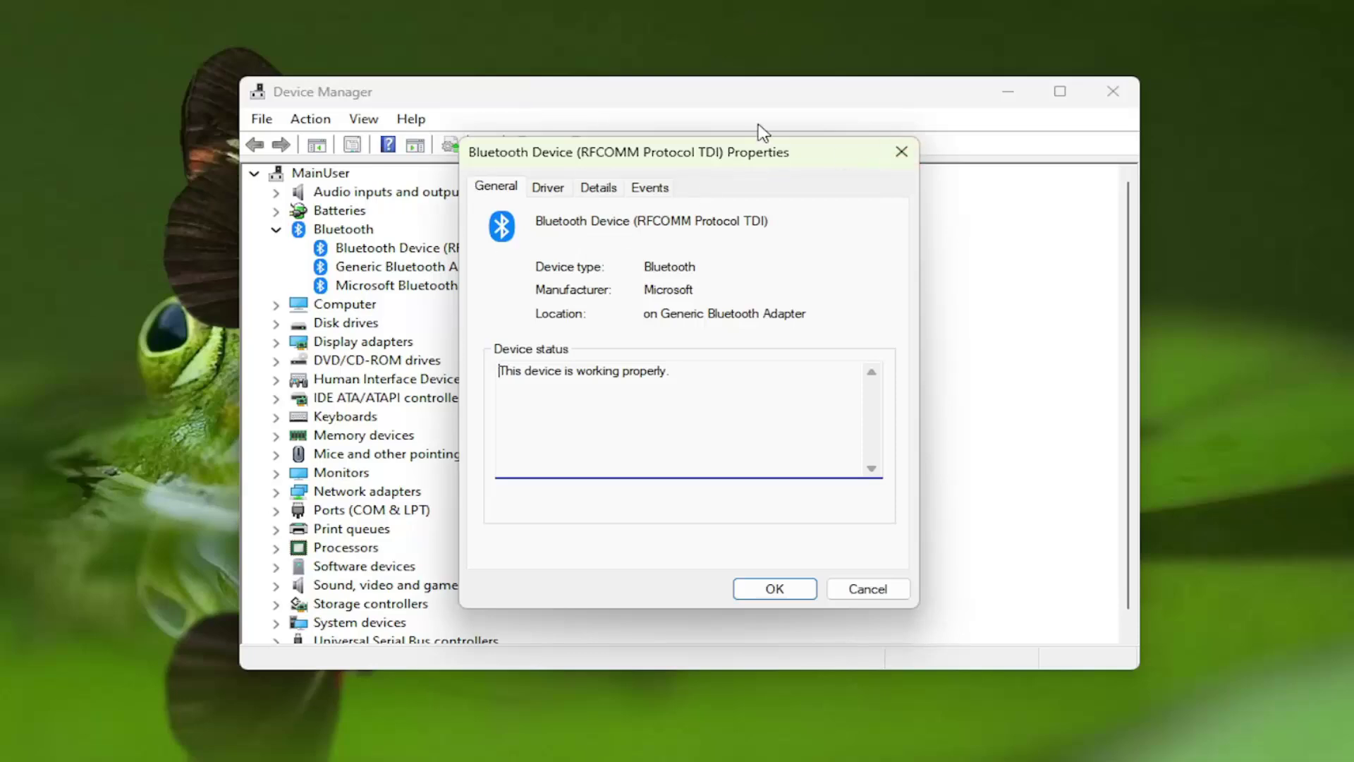
click(775, 589)
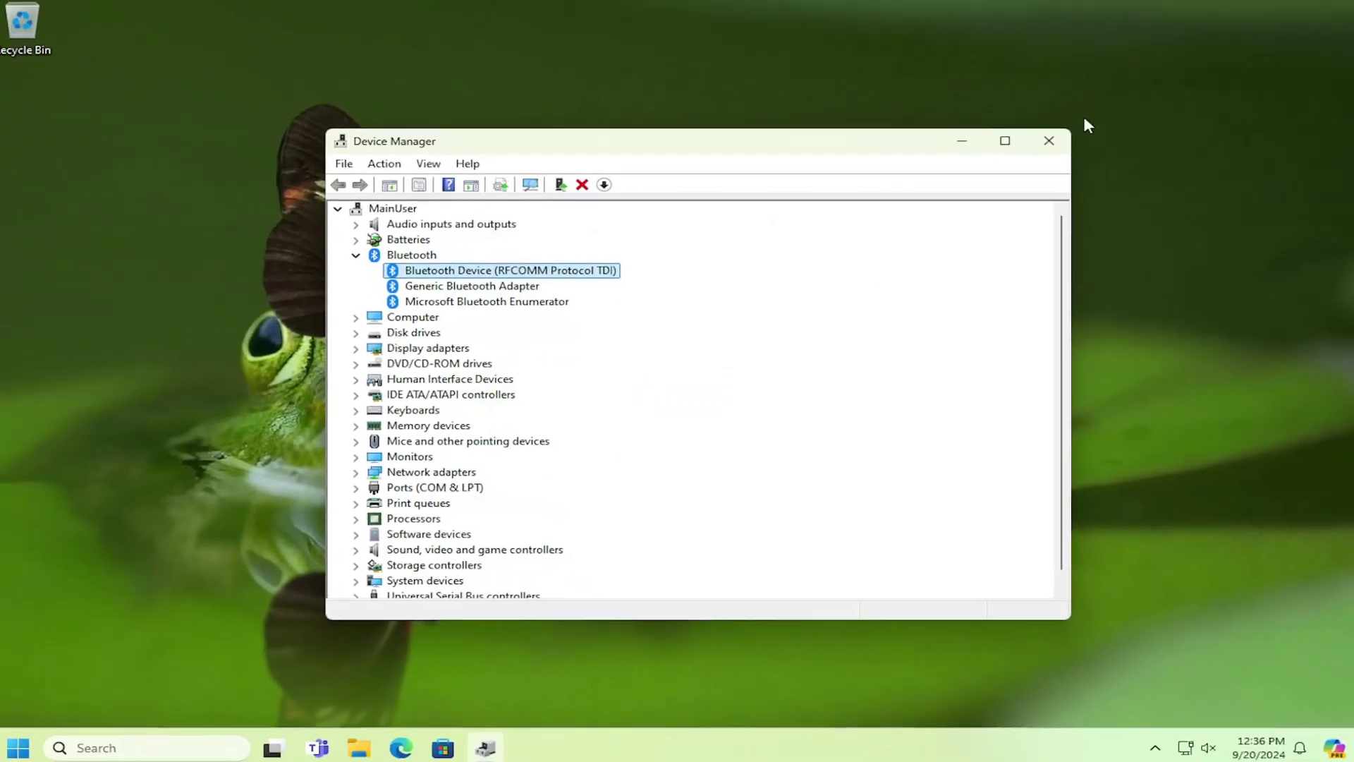
click(1049, 141)
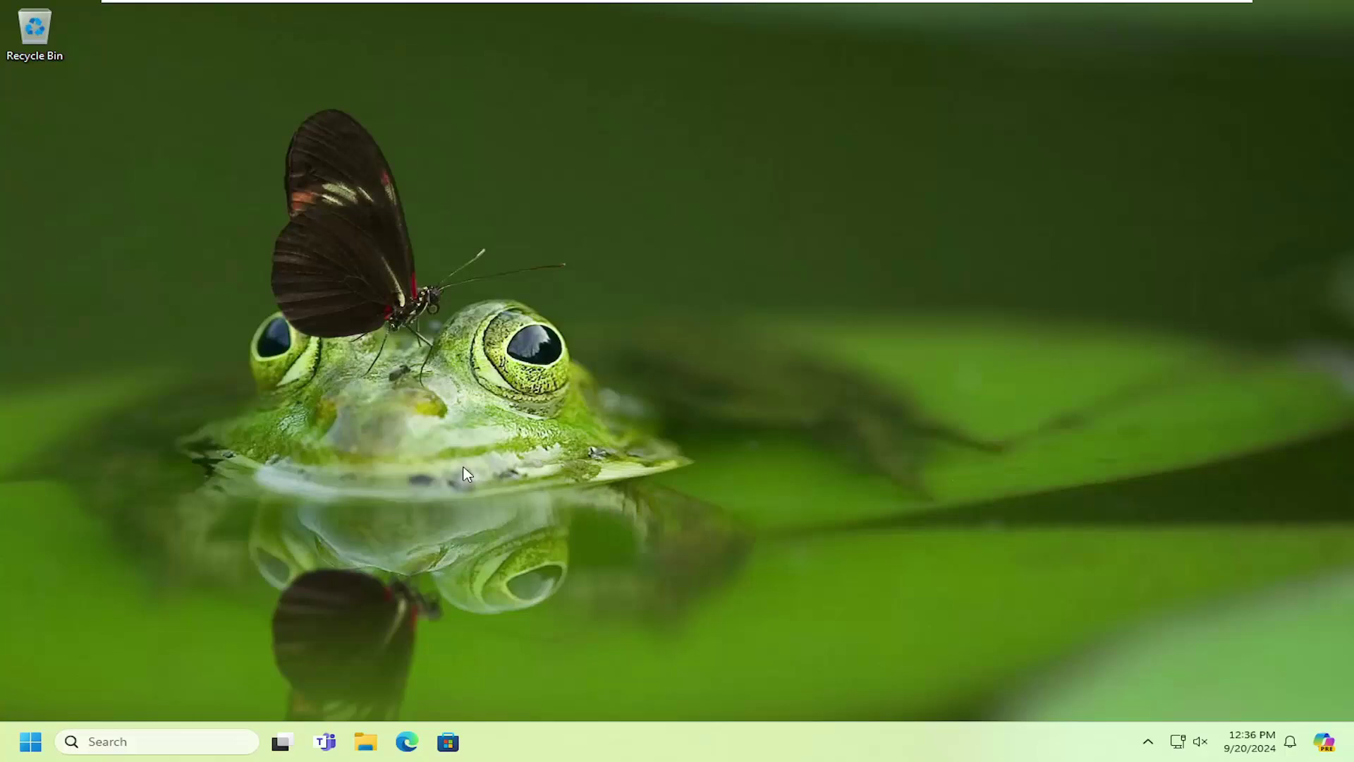
- Launch the Services console from Start and select Bluetooth Support Service in the list
click(30, 743)
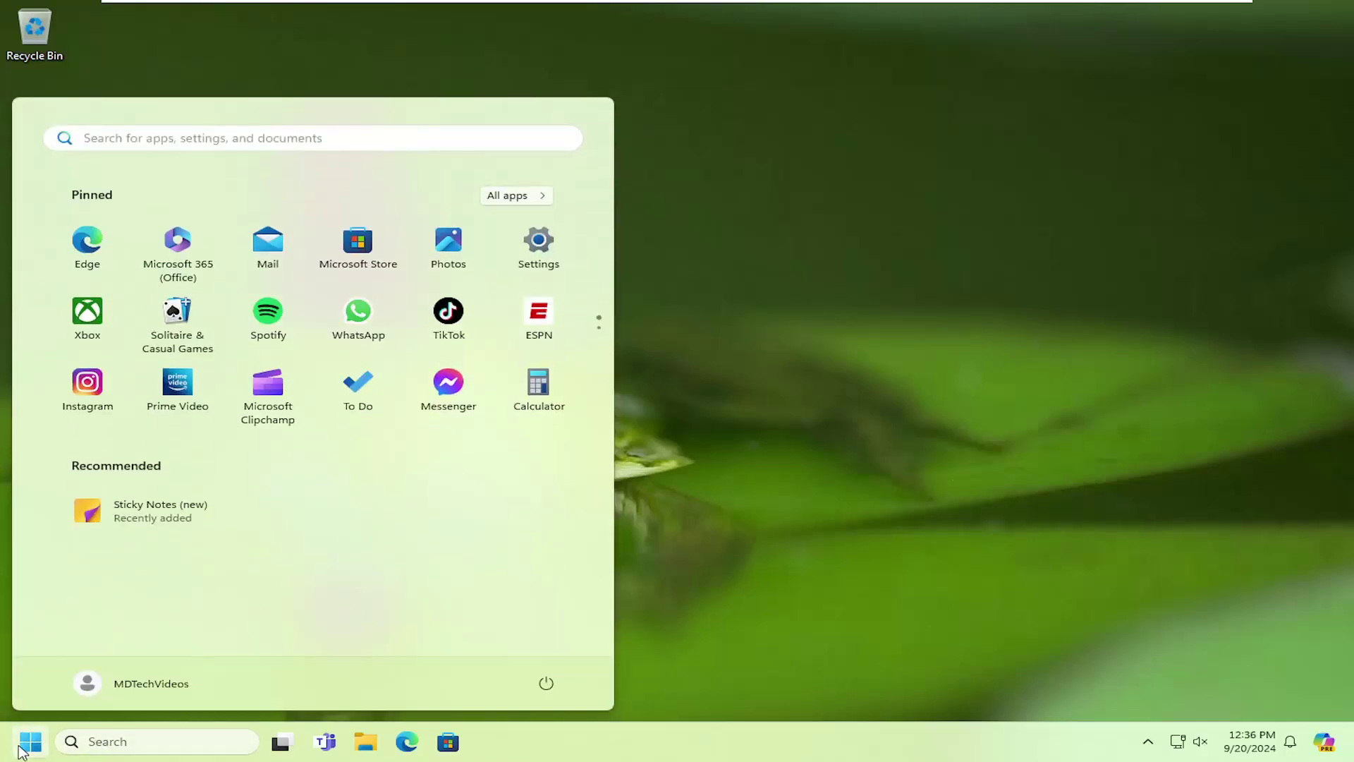
text(services)
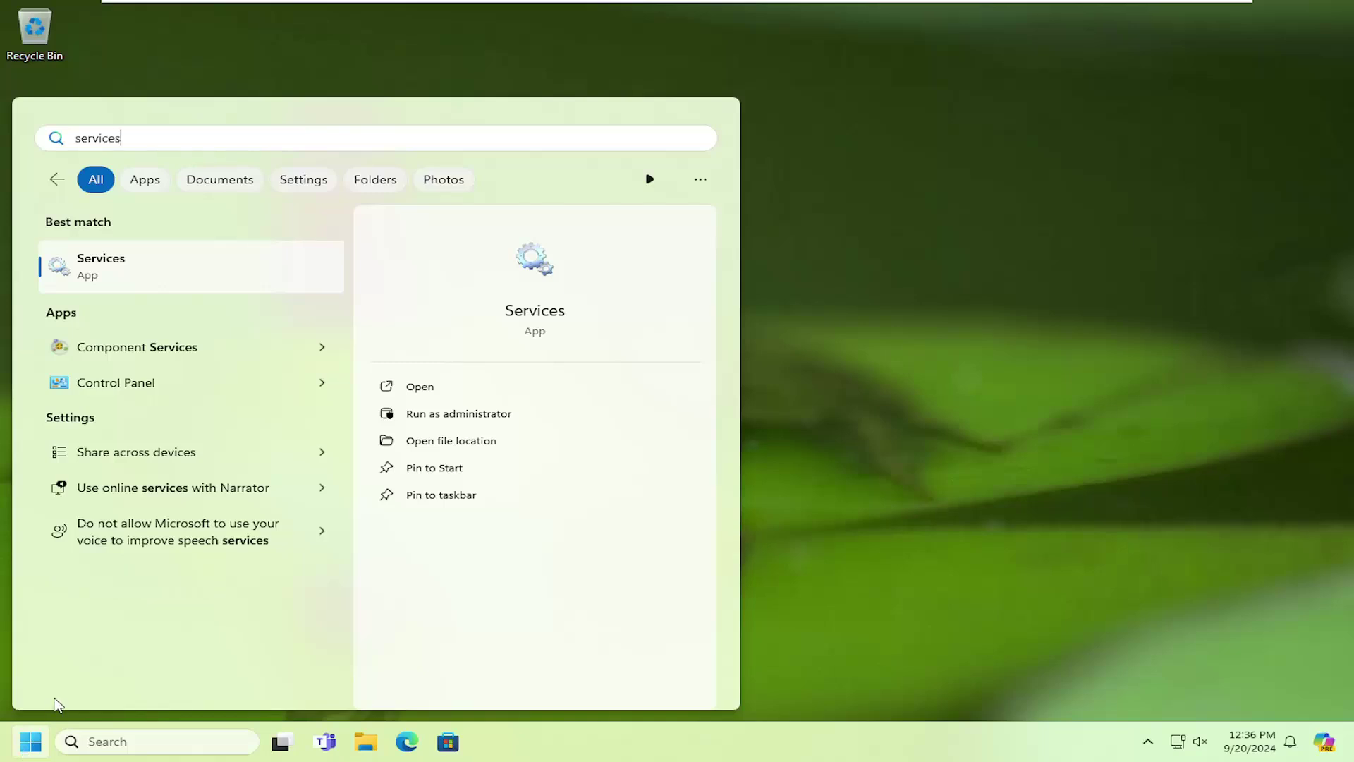
click(113, 275)
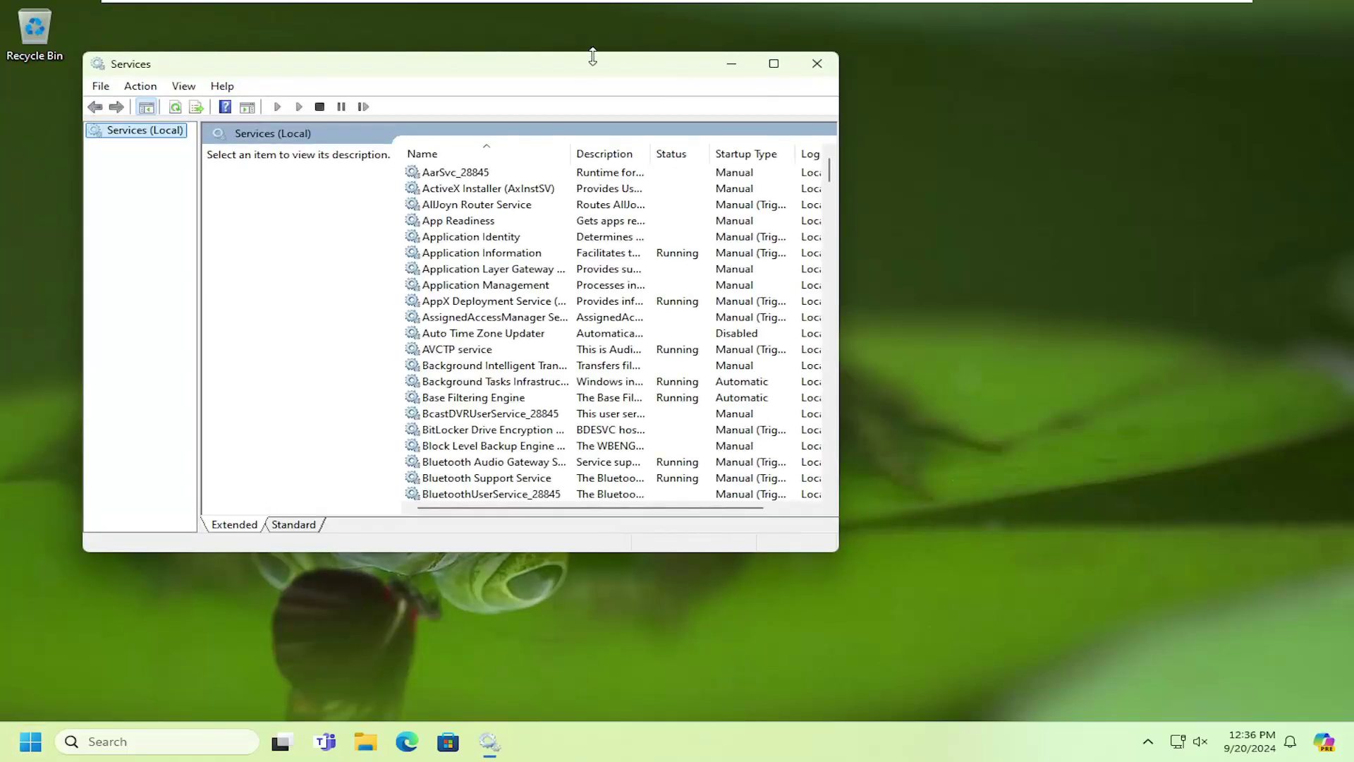
drag(593, 56, 783, 100)
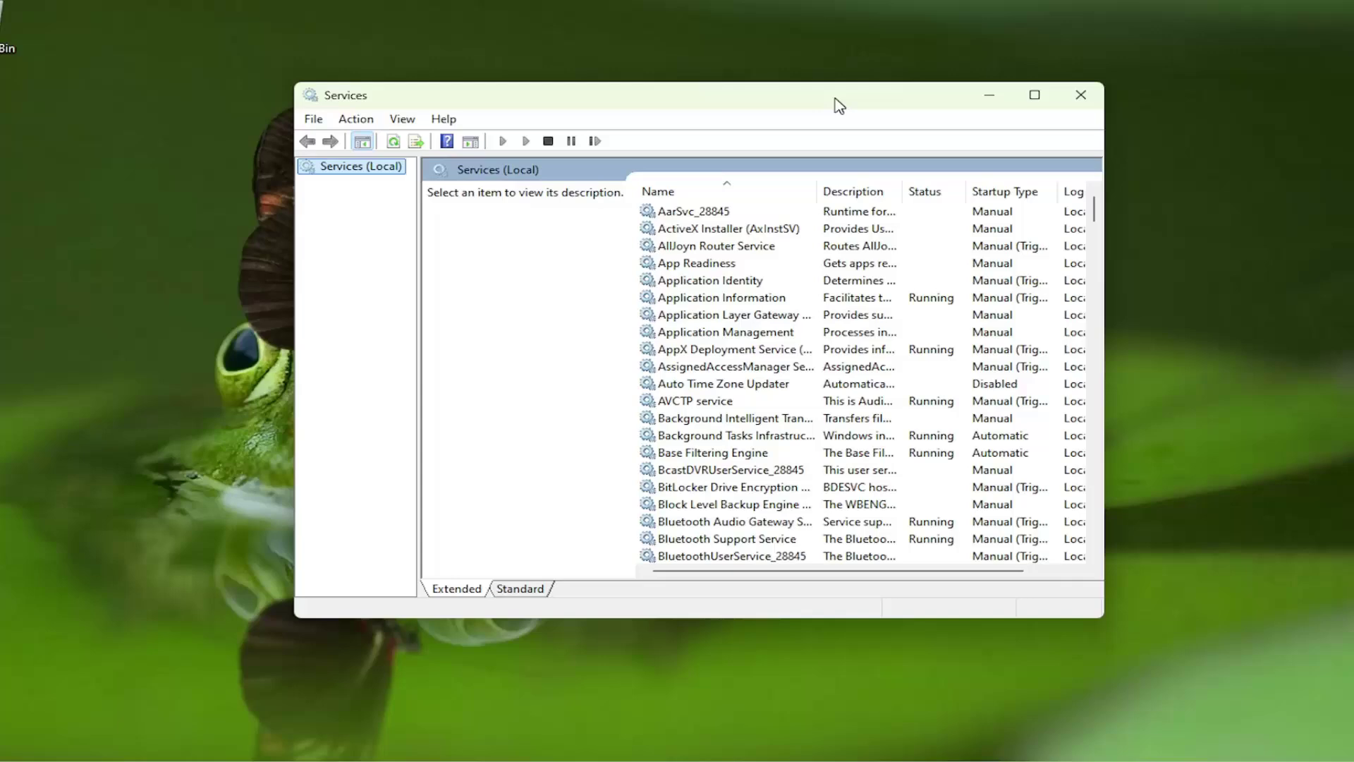
scroll(733, 429, down, 5)
scroll(748, 459, up, 3)
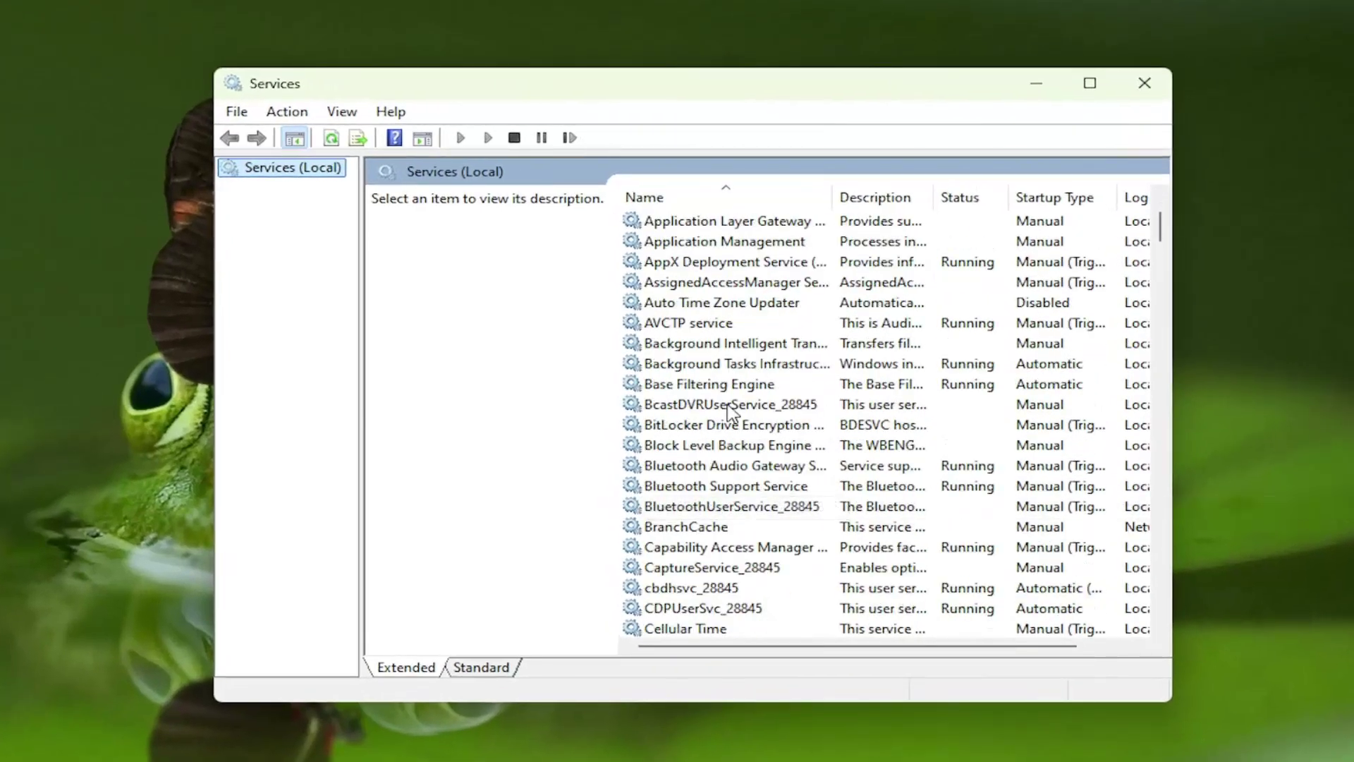
click(700, 494)
- Stop and restart the Bluetooth Support Service from its properties
double_click(700, 494)
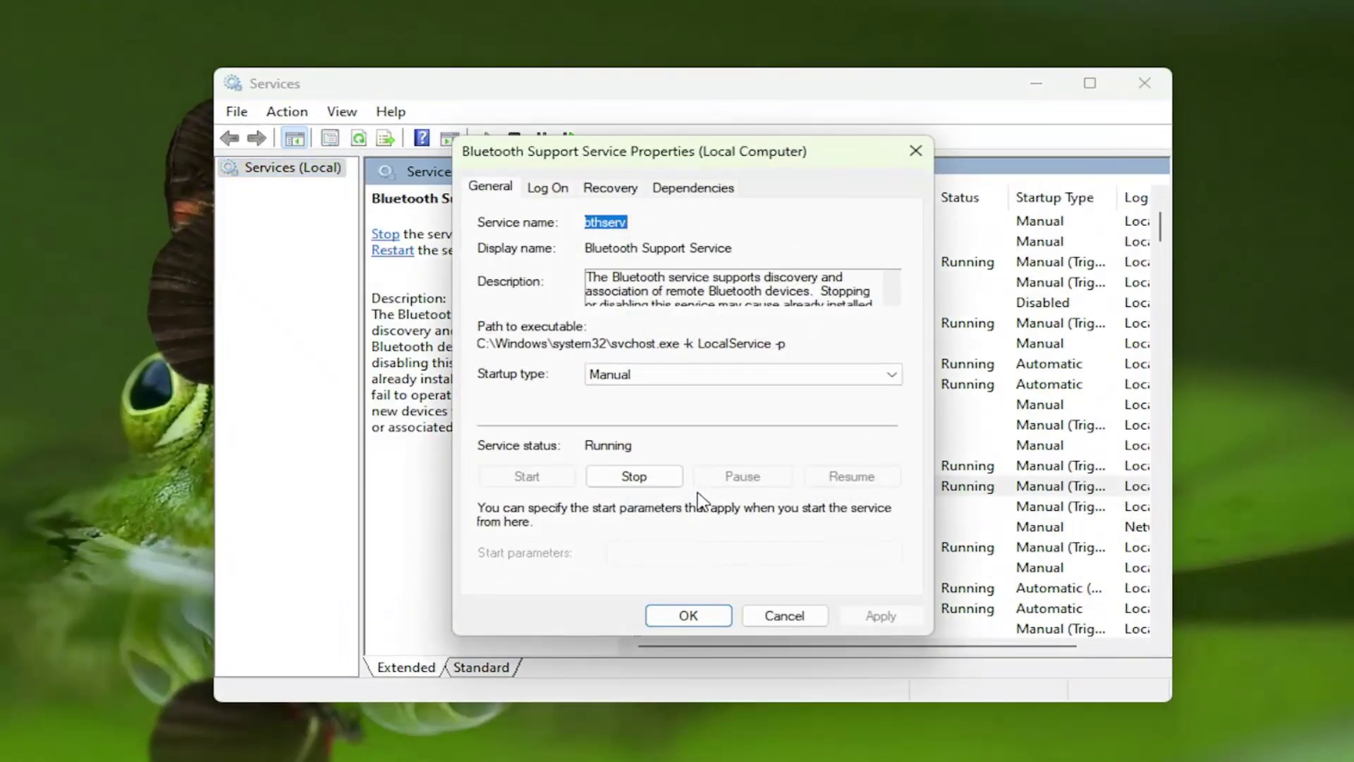
click(625, 476)
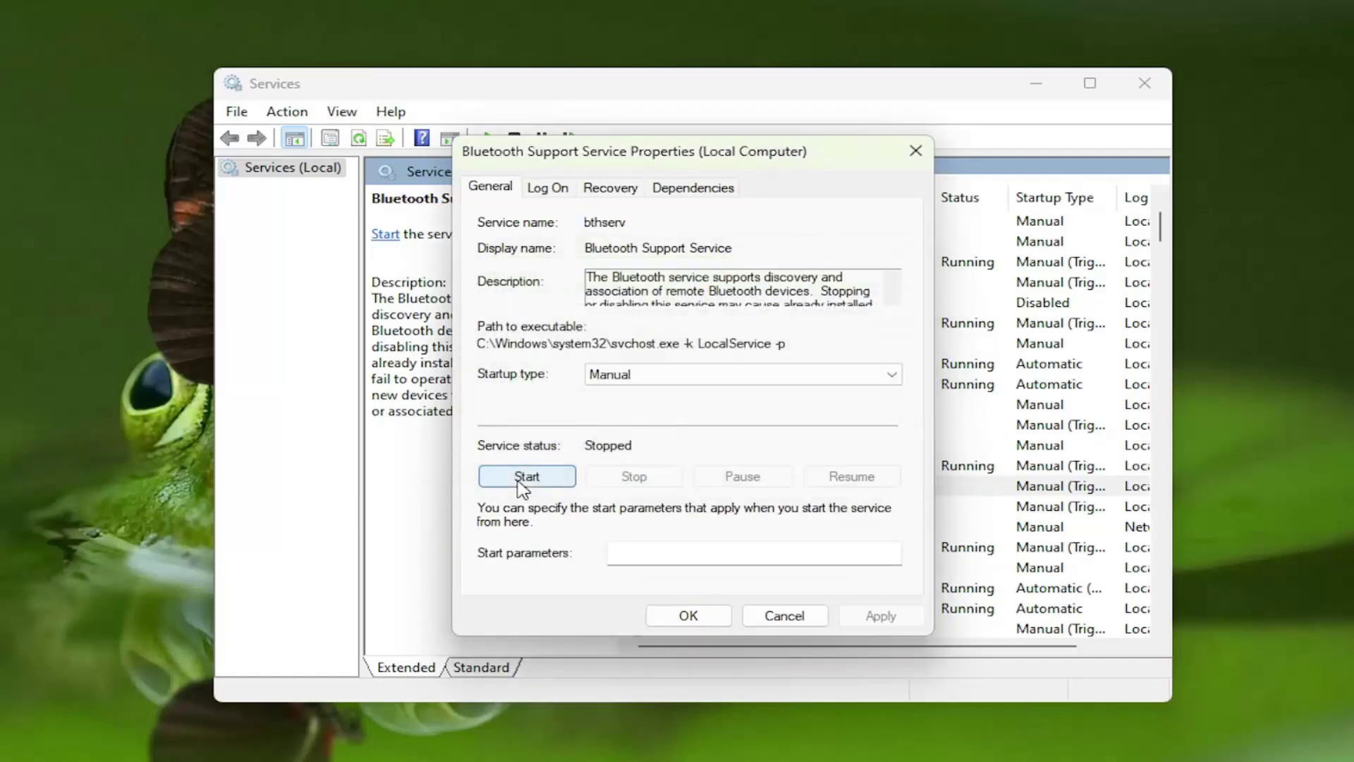
click(525, 479)
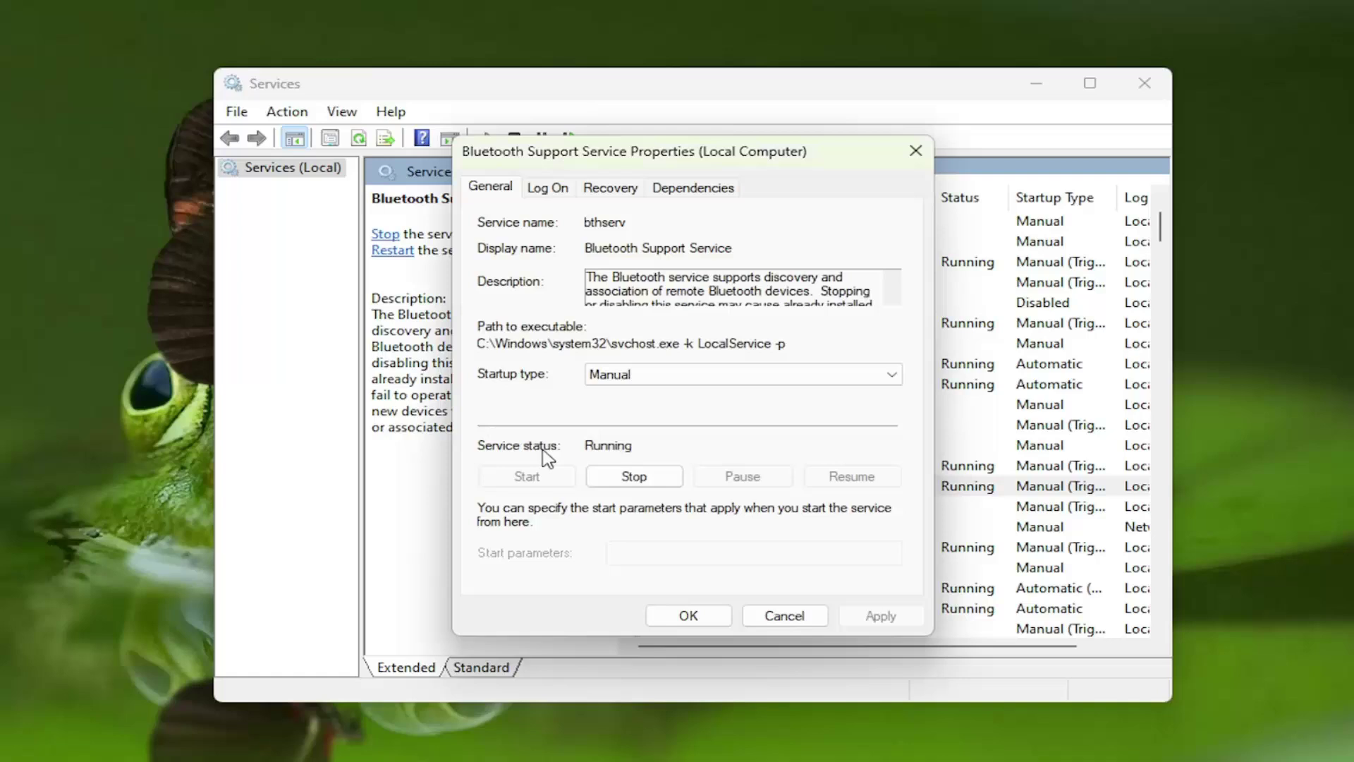
- Set the service's startup type to Automatic, apply it, and close Services
click(688, 378)
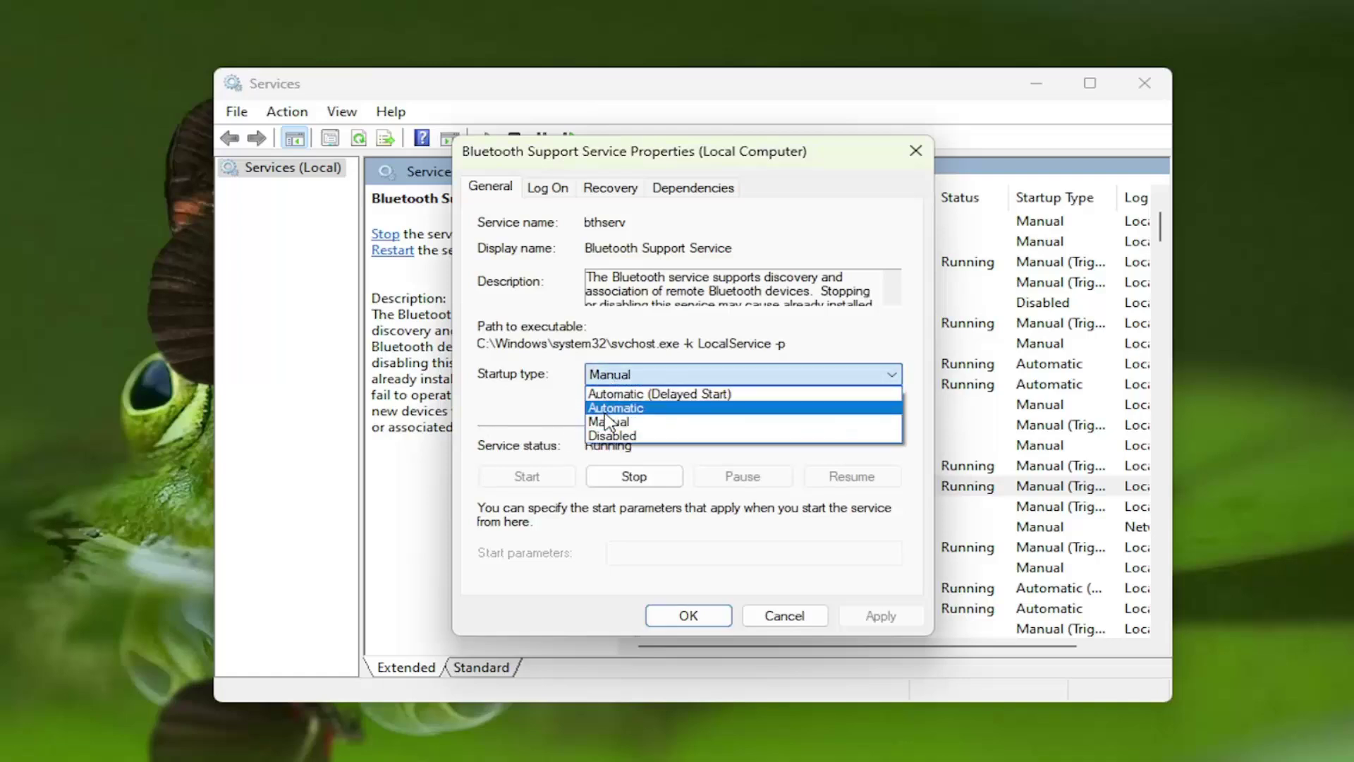
click(645, 409)
click(881, 615)
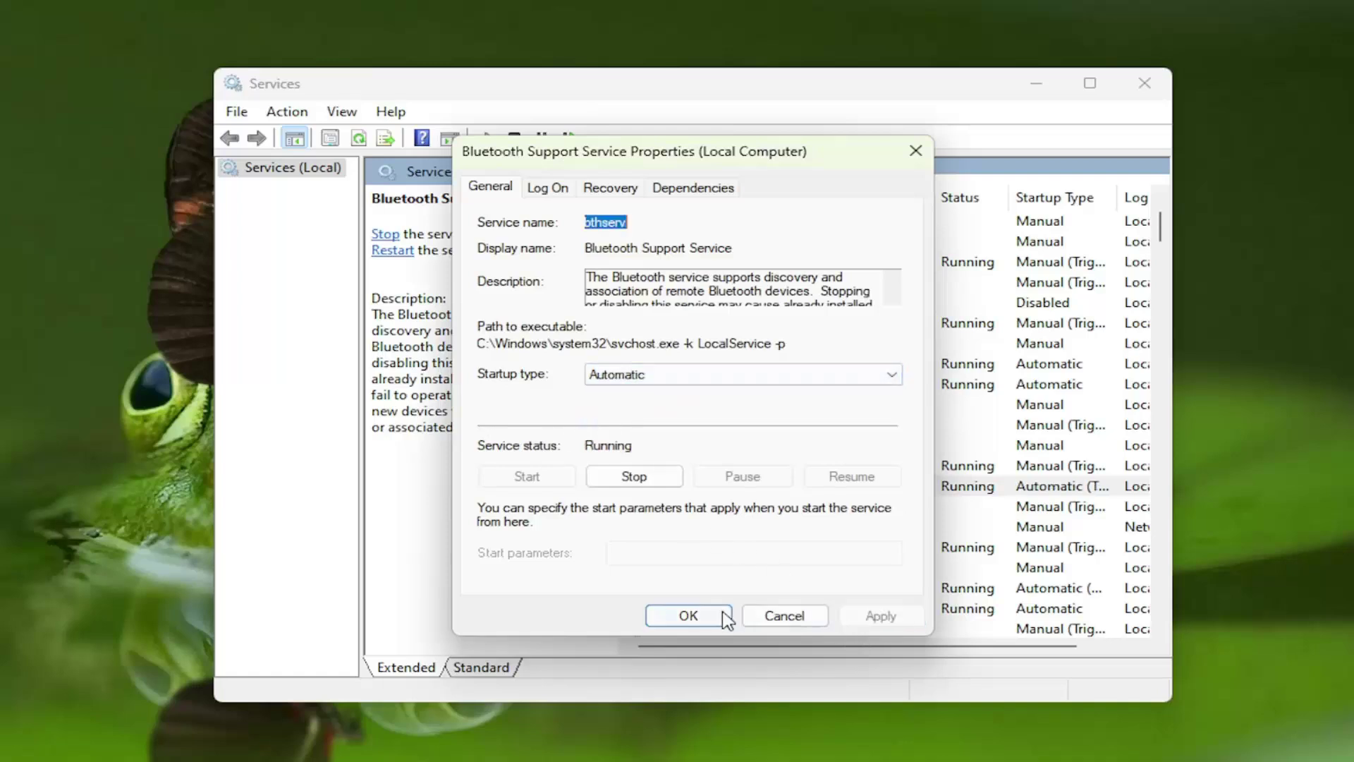
click(689, 616)
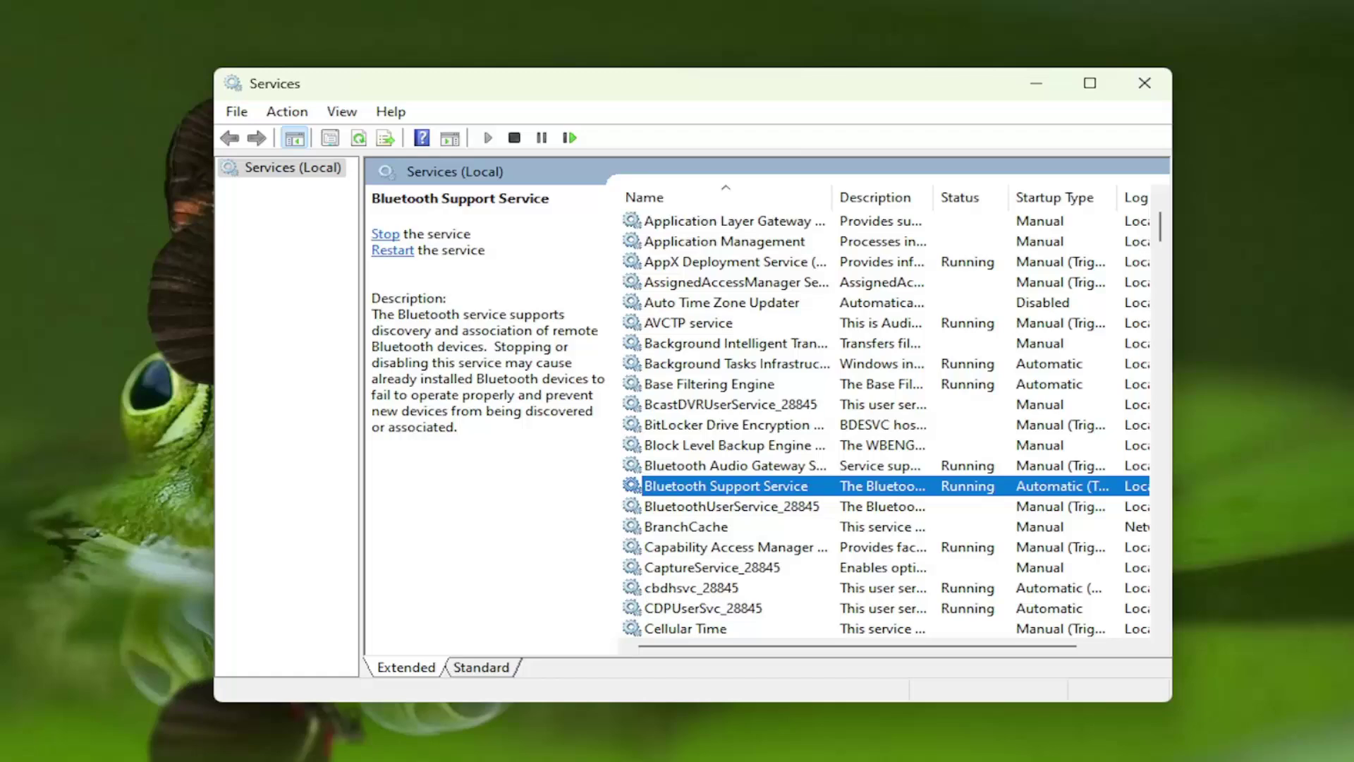
click(1144, 83)
- Reopen Device Manager from a Start menu search
click(18, 752)
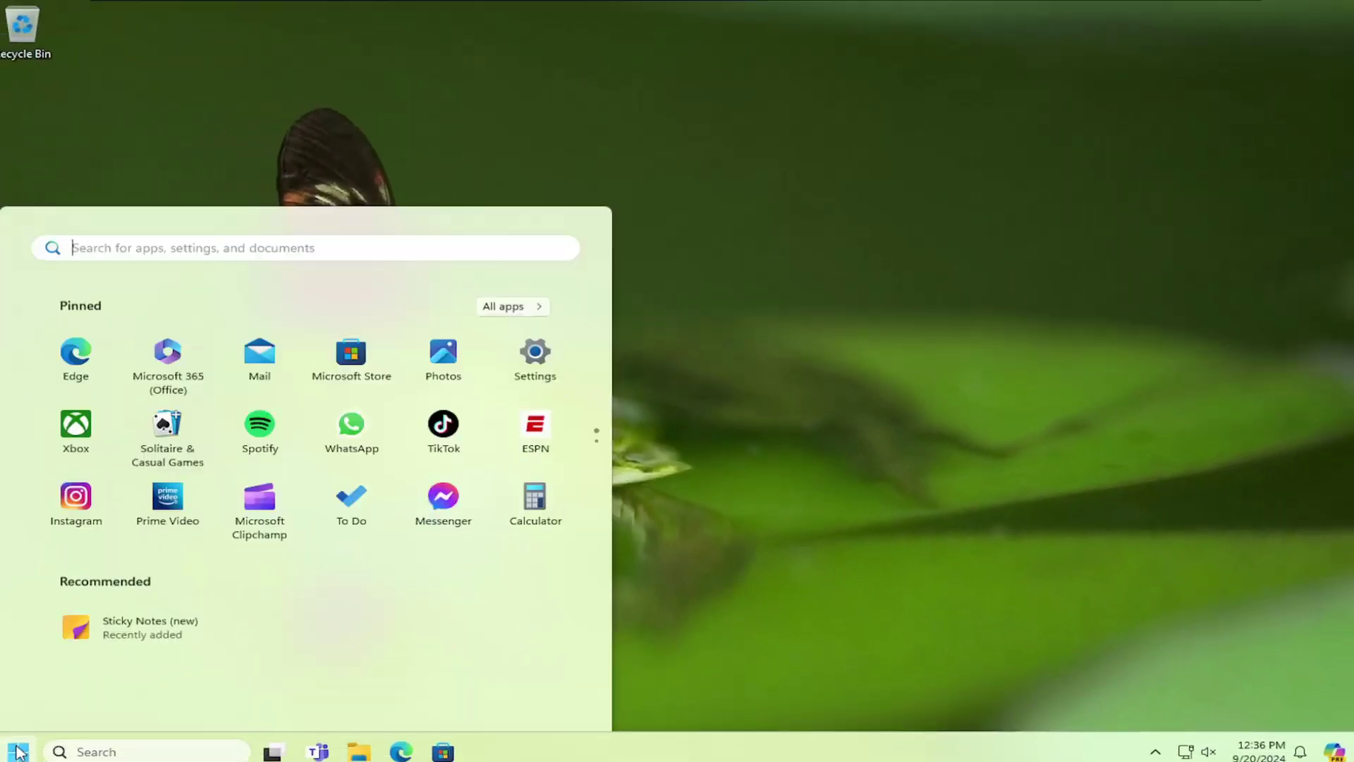
text(device ma)
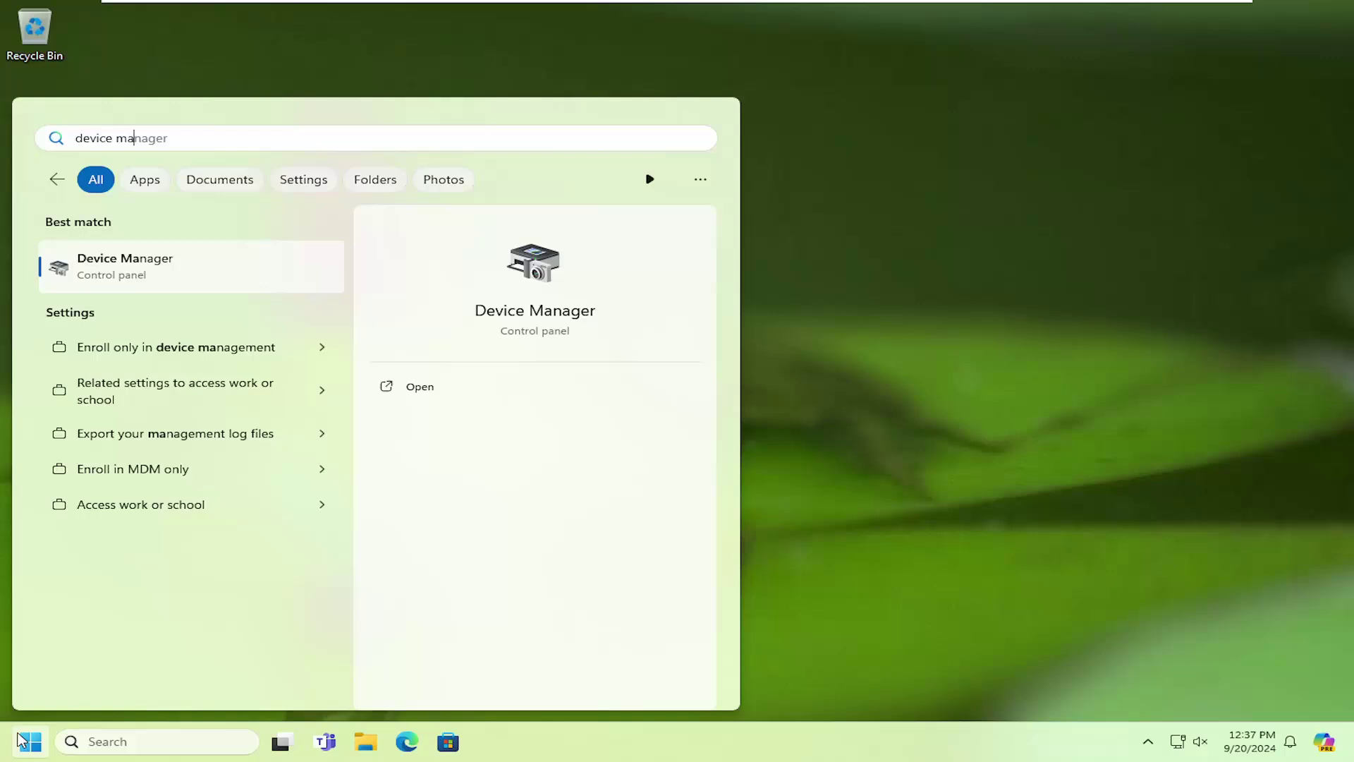
text(nager)
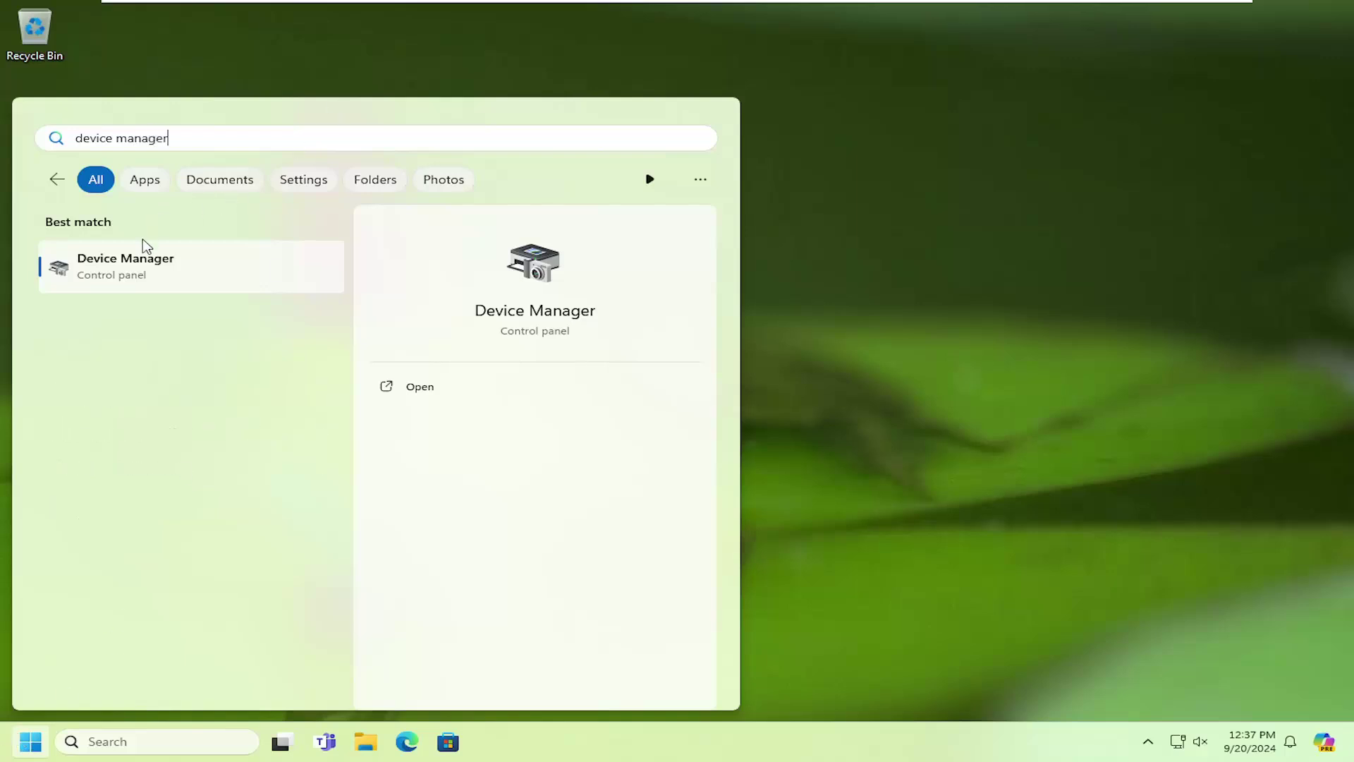
click(136, 263)
drag(543, 59, 840, 134)
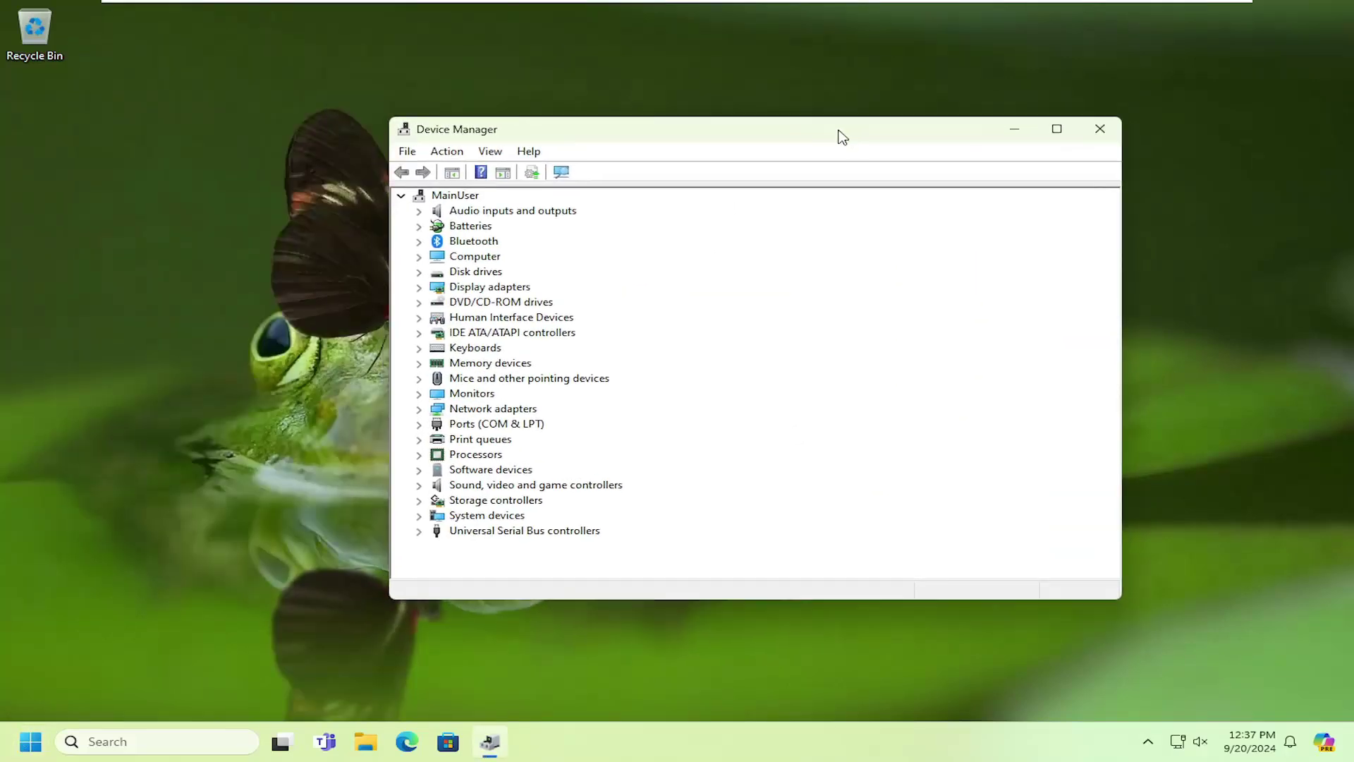
- Open the properties of the Intel(R) 82574L Gigabit Network Connection under Network adapters
double_click(484, 411)
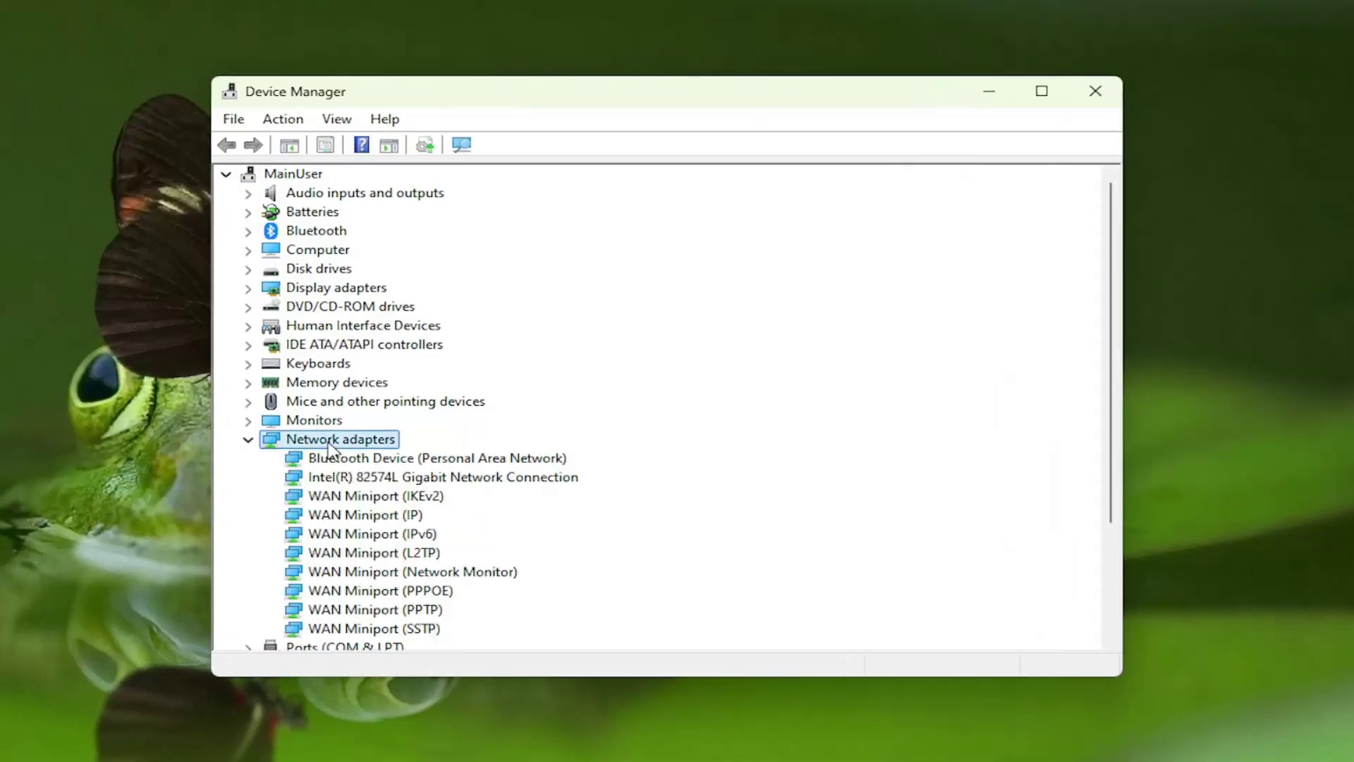
click(346, 476)
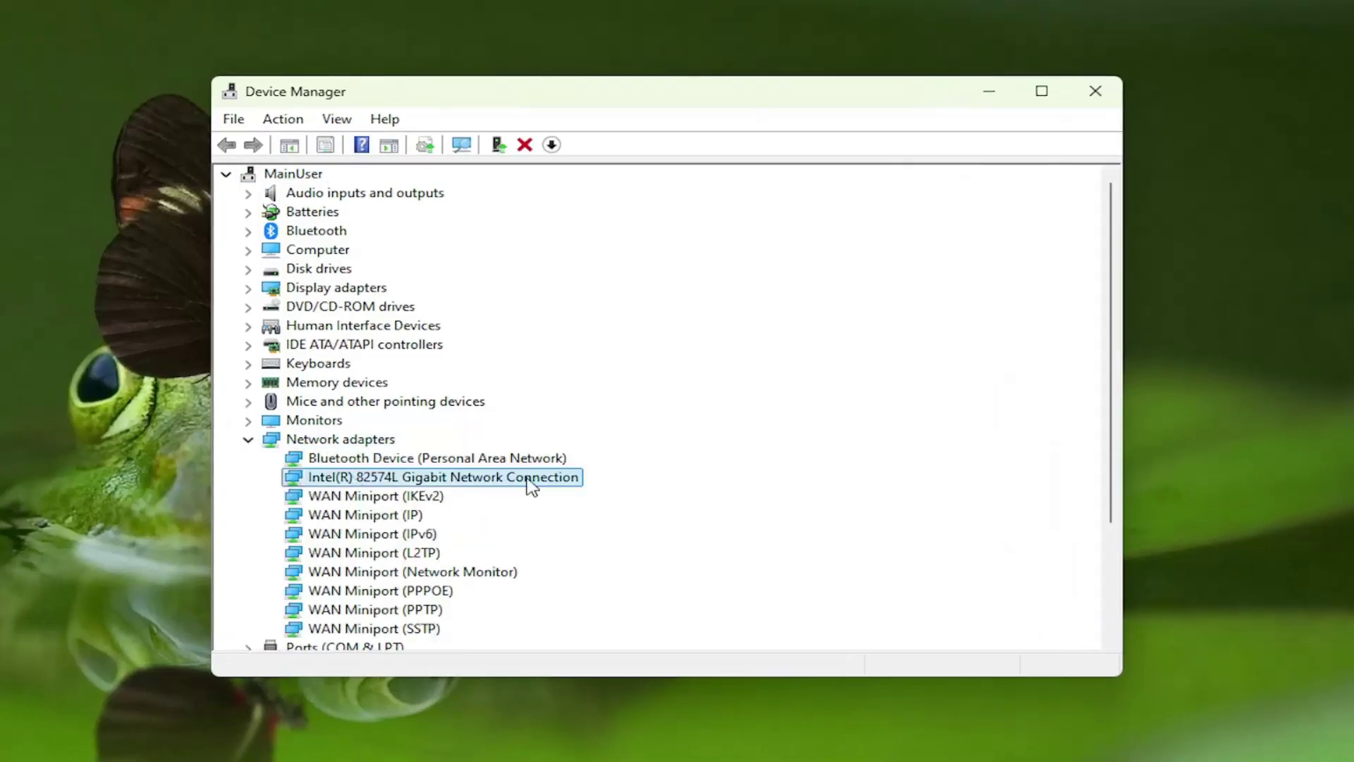
right_click(452, 479)
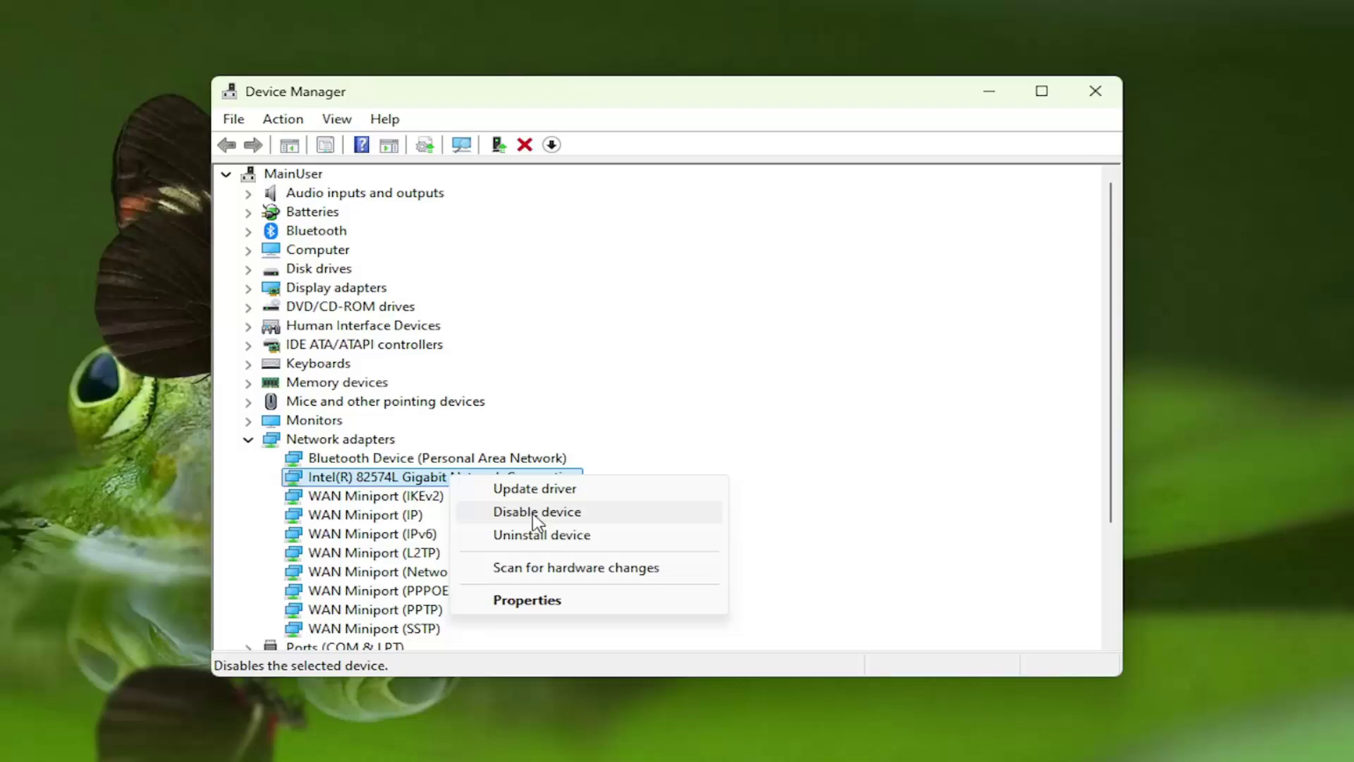
click(521, 600)
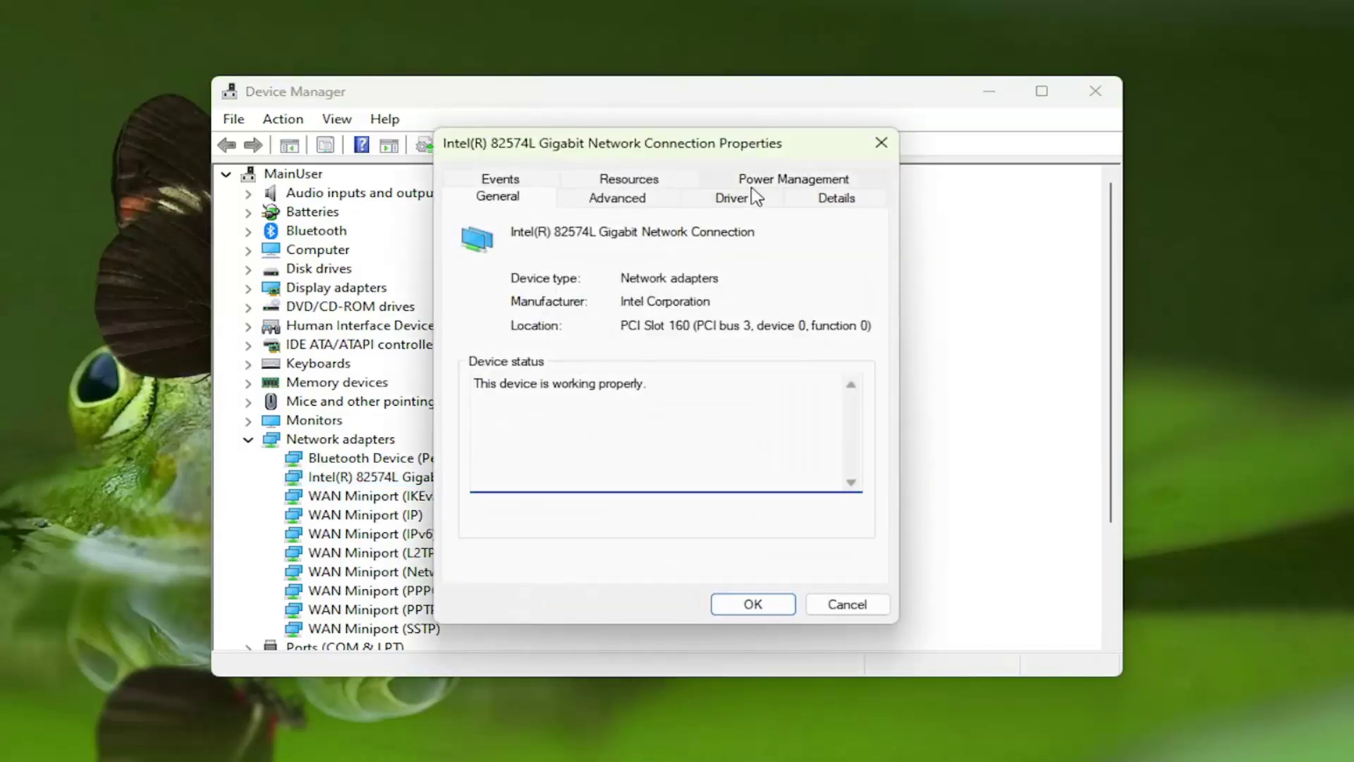
- Uncheck 'Allow the computer to turn off this device to save power' and close Device Manager
click(766, 184)
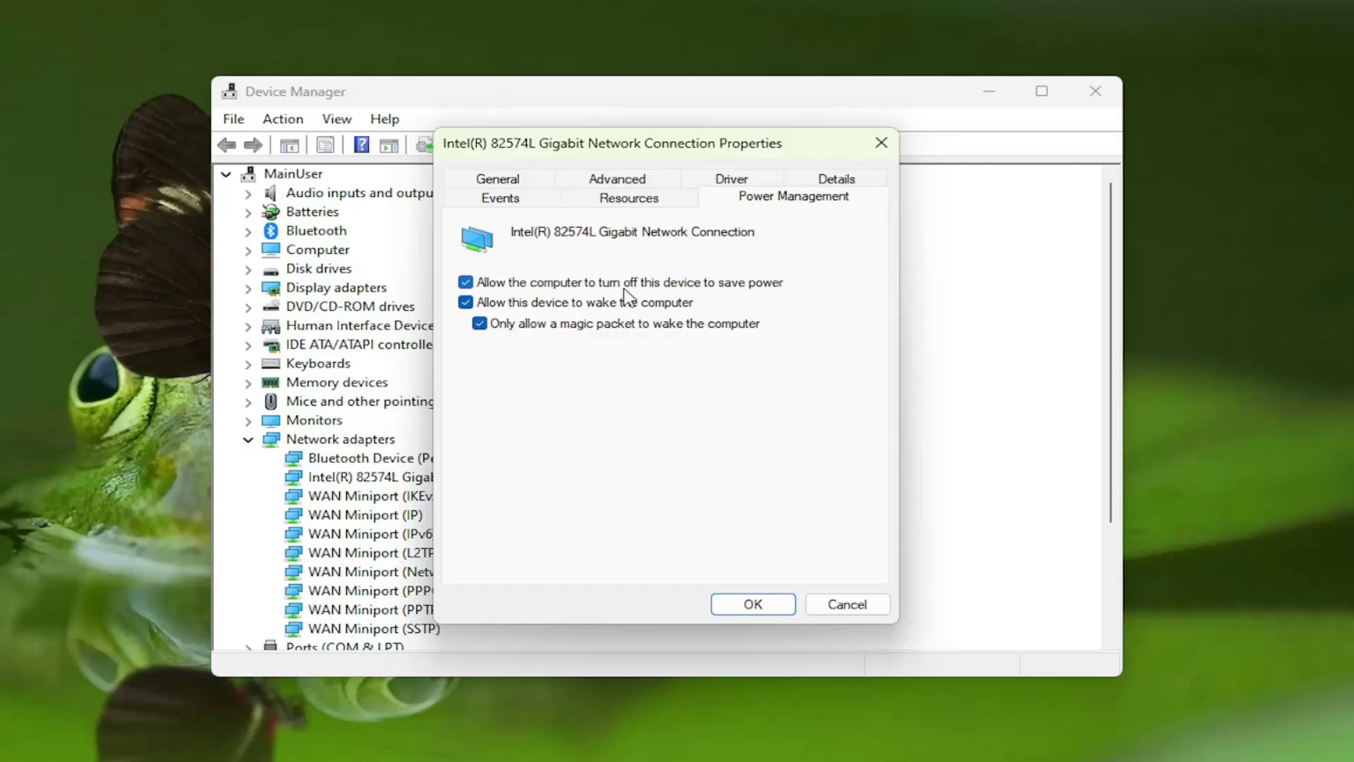
click(580, 286)
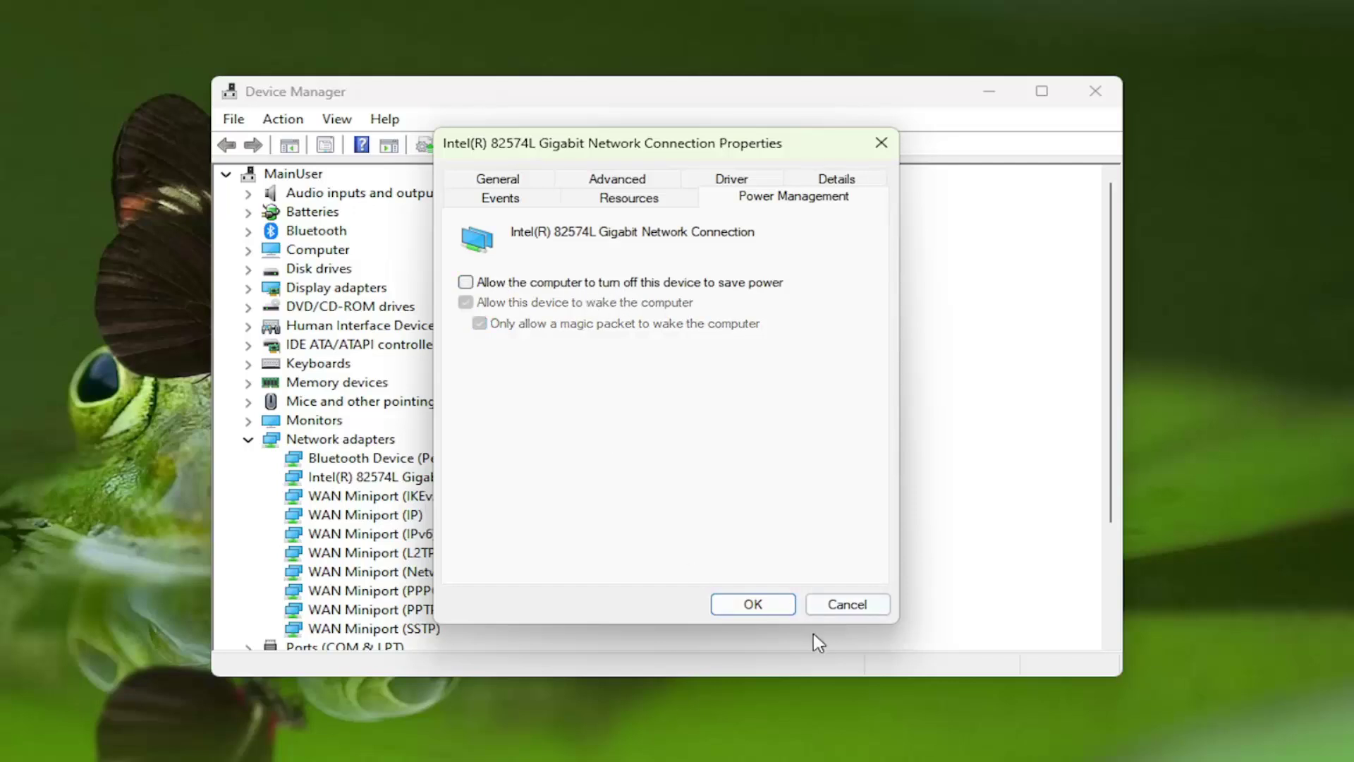
click(752, 604)
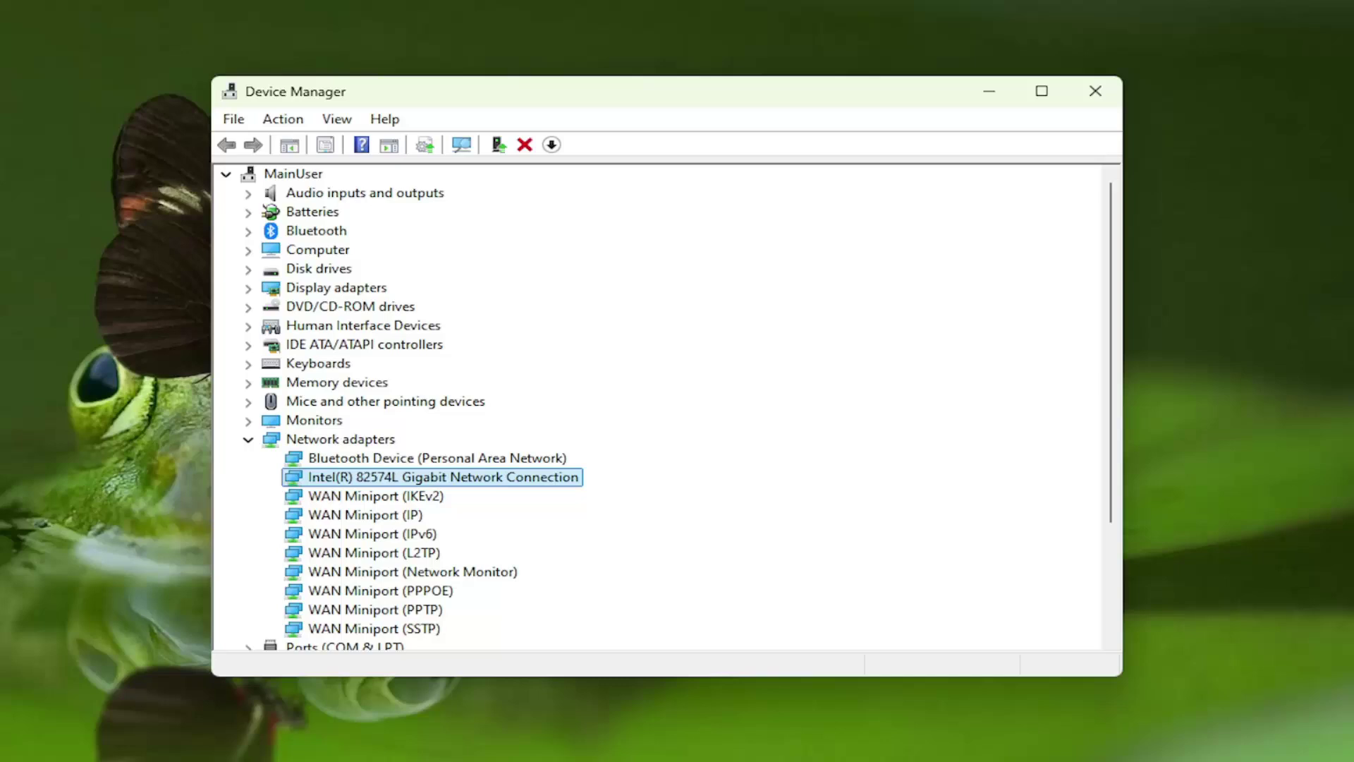
double_click(339, 440)
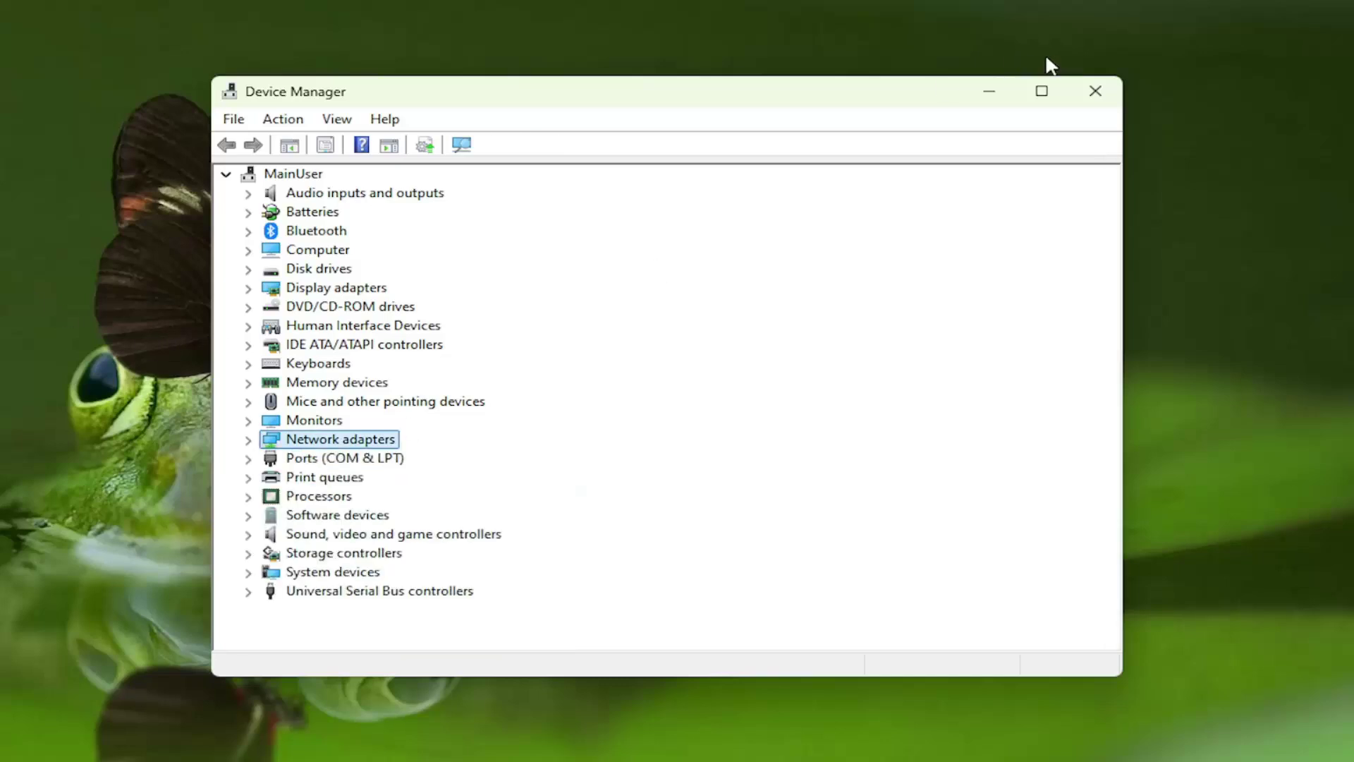
click(1096, 91)
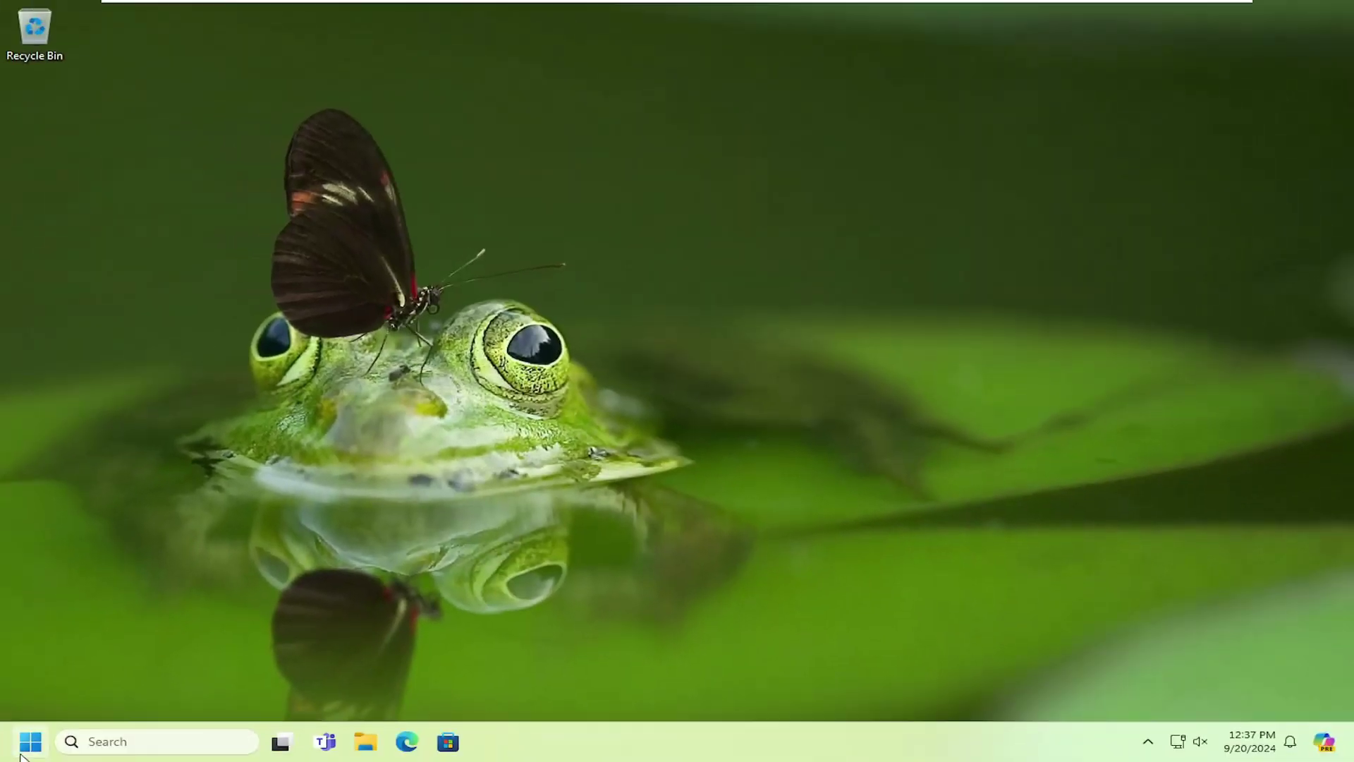
- Run Command Prompt as administrator via a 'cmd' Start search, approving the UAC prompt
click(21, 754)
text(cmd)
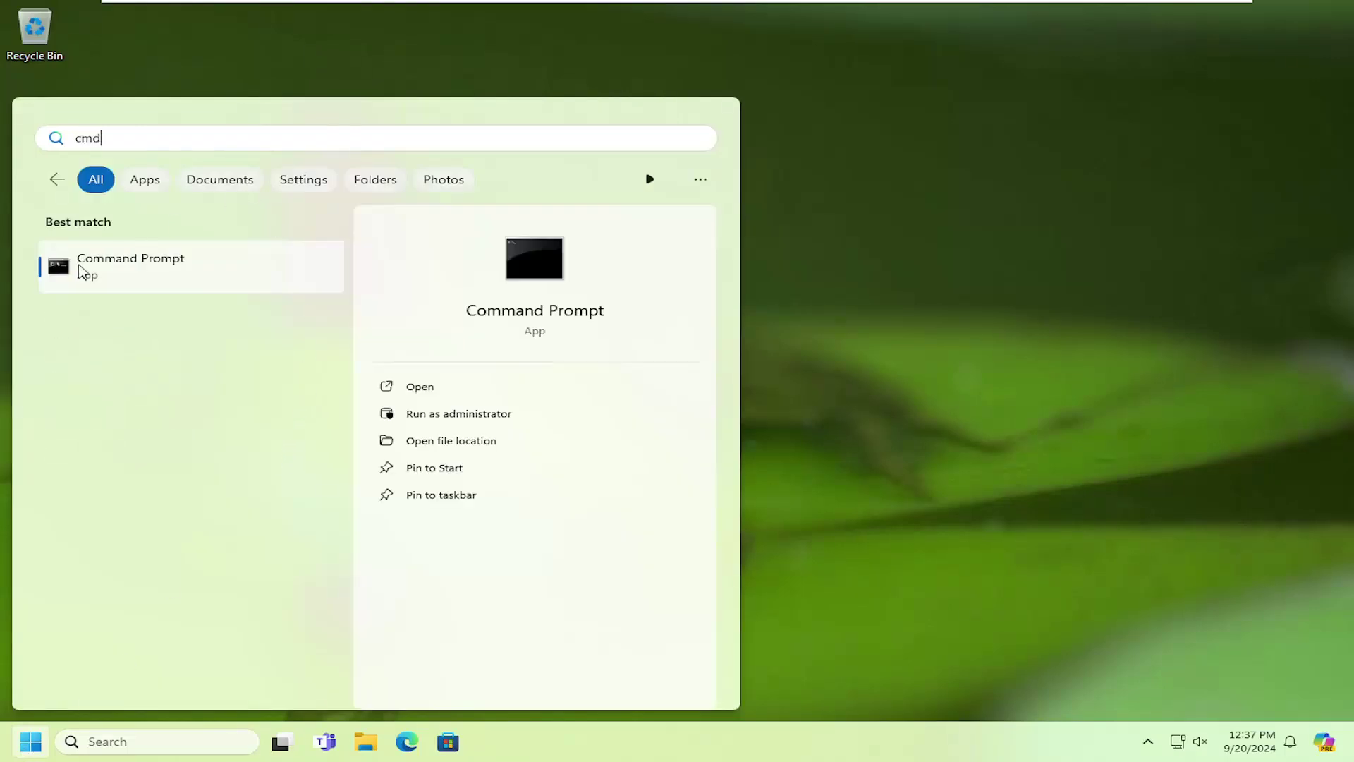
right_click(113, 260)
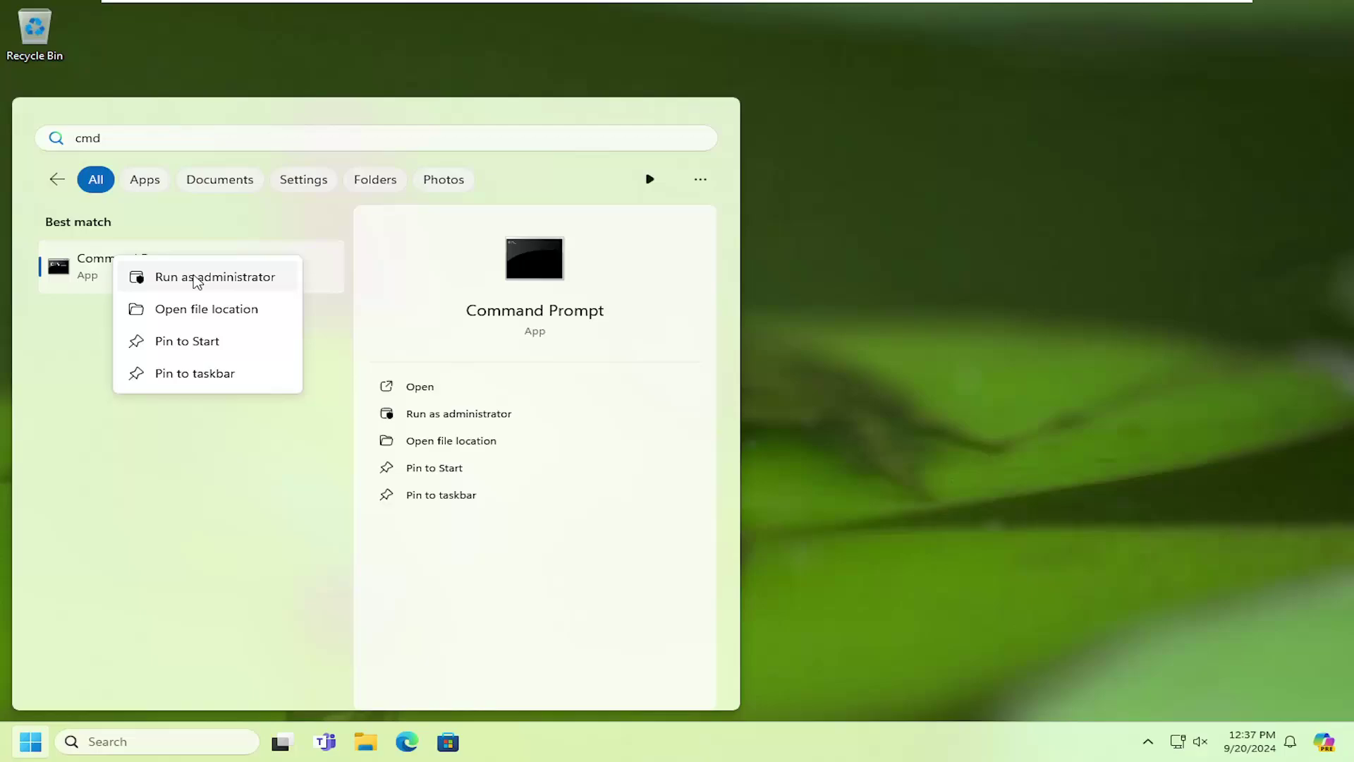
click(195, 276)
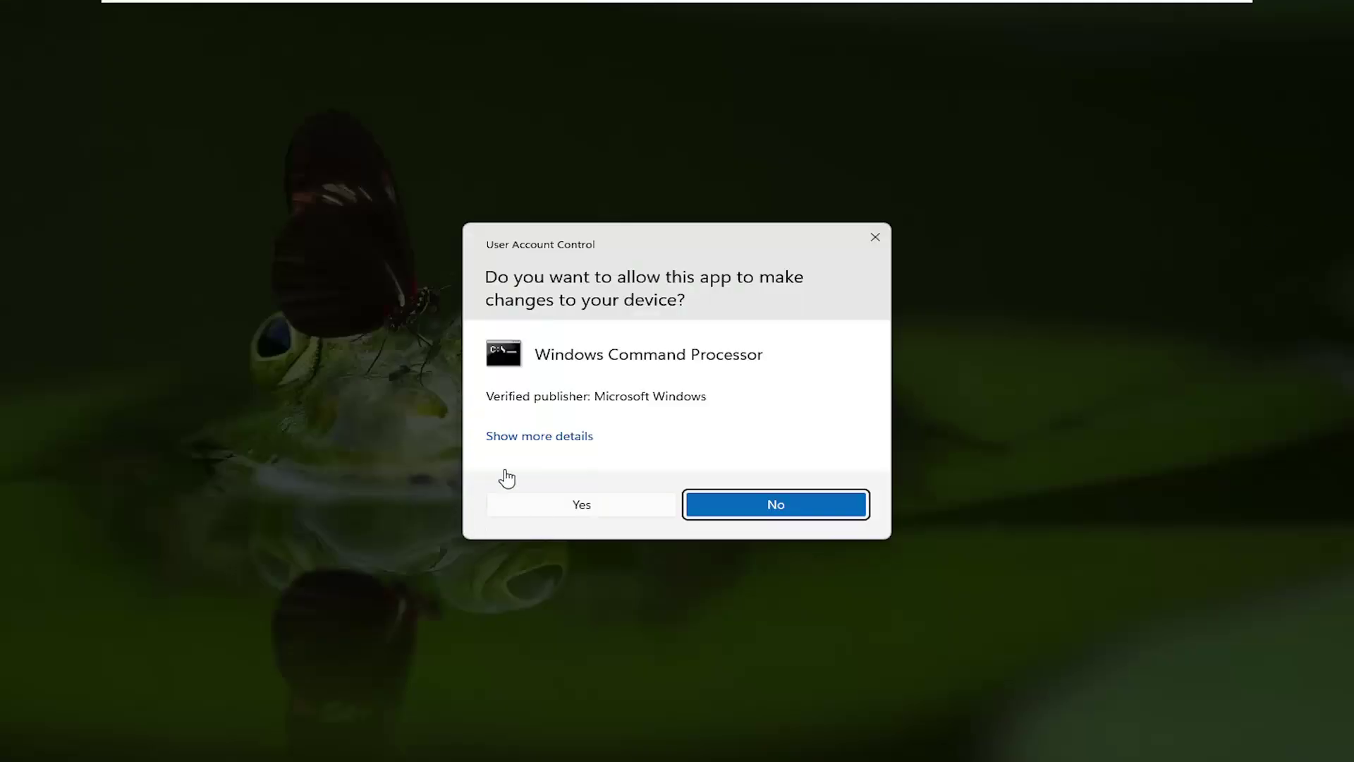
click(586, 506)
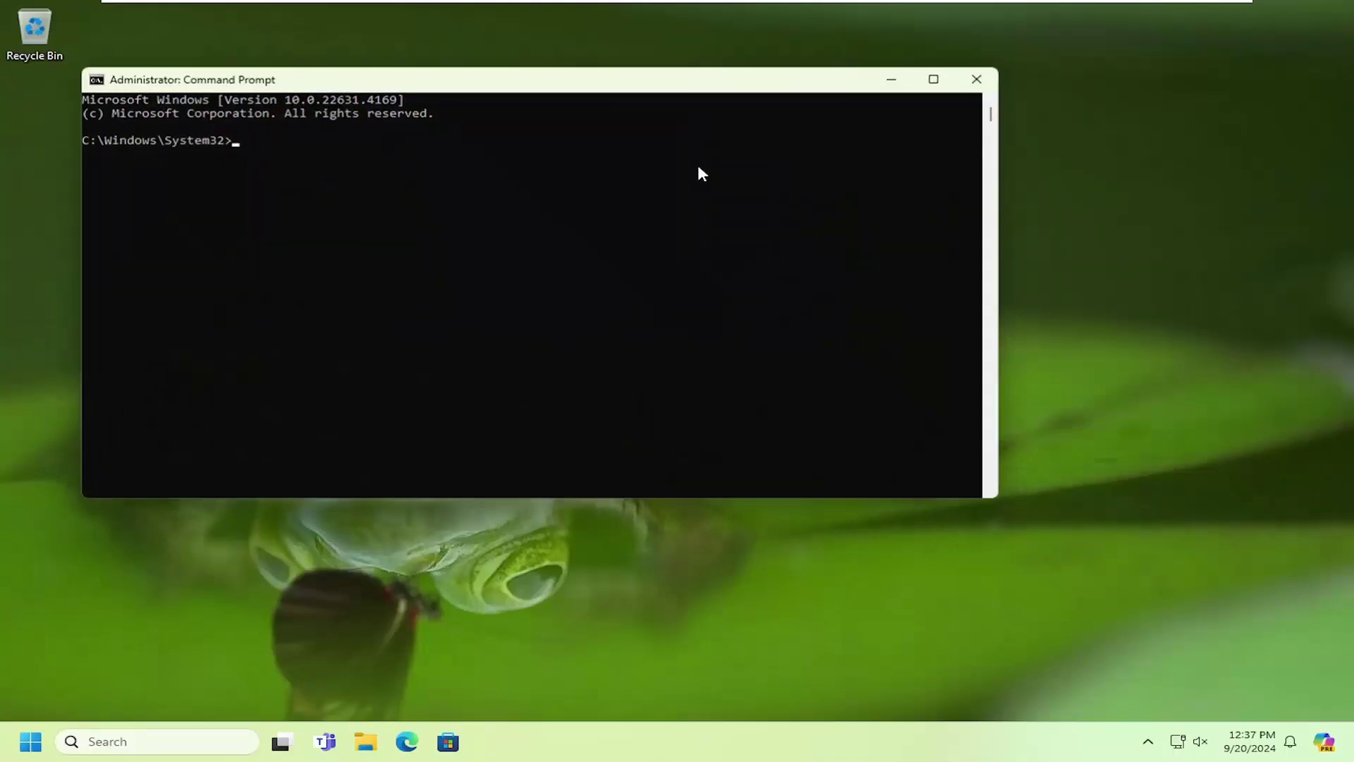
- Flush the DNS cache with ipconfig /flushdns and enter netsh winsock reset at the prompt
drag(596, 94, 697, 134)
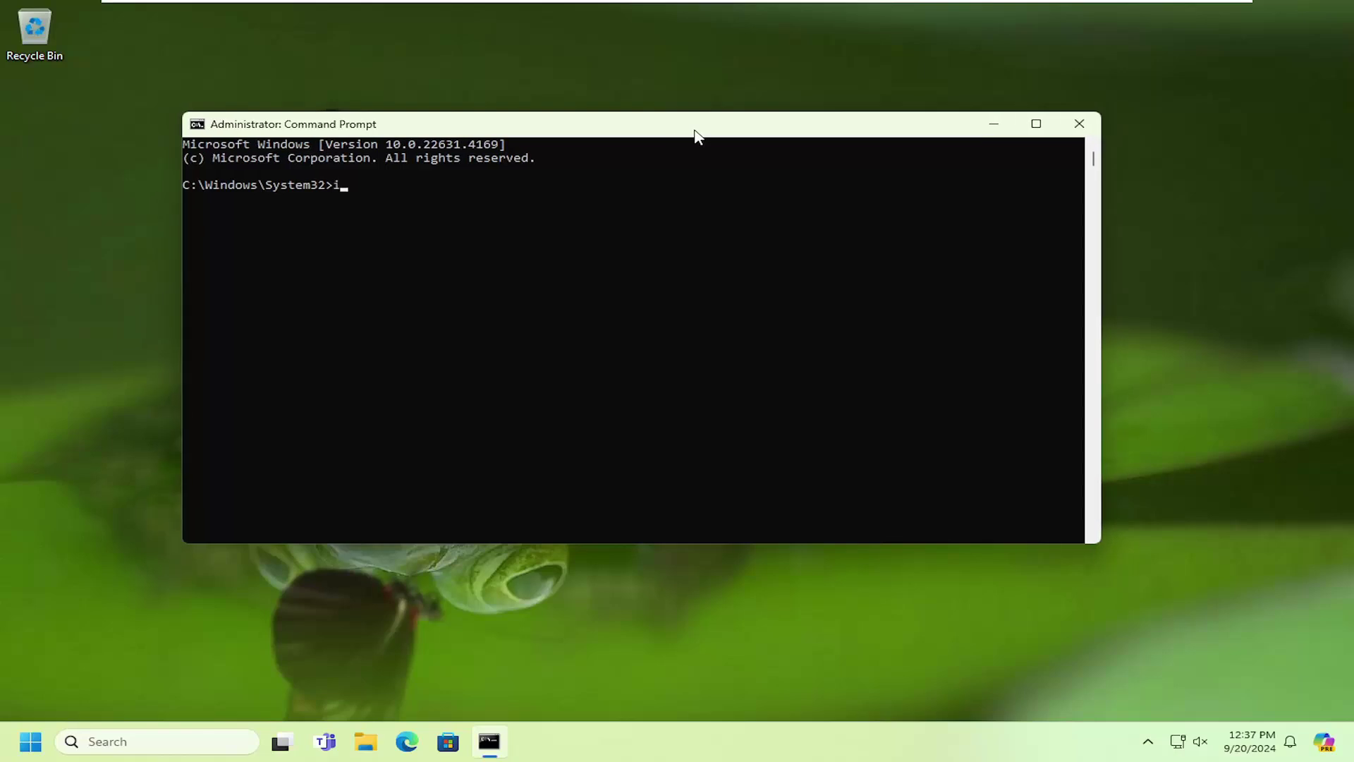
text(ipconfig /)
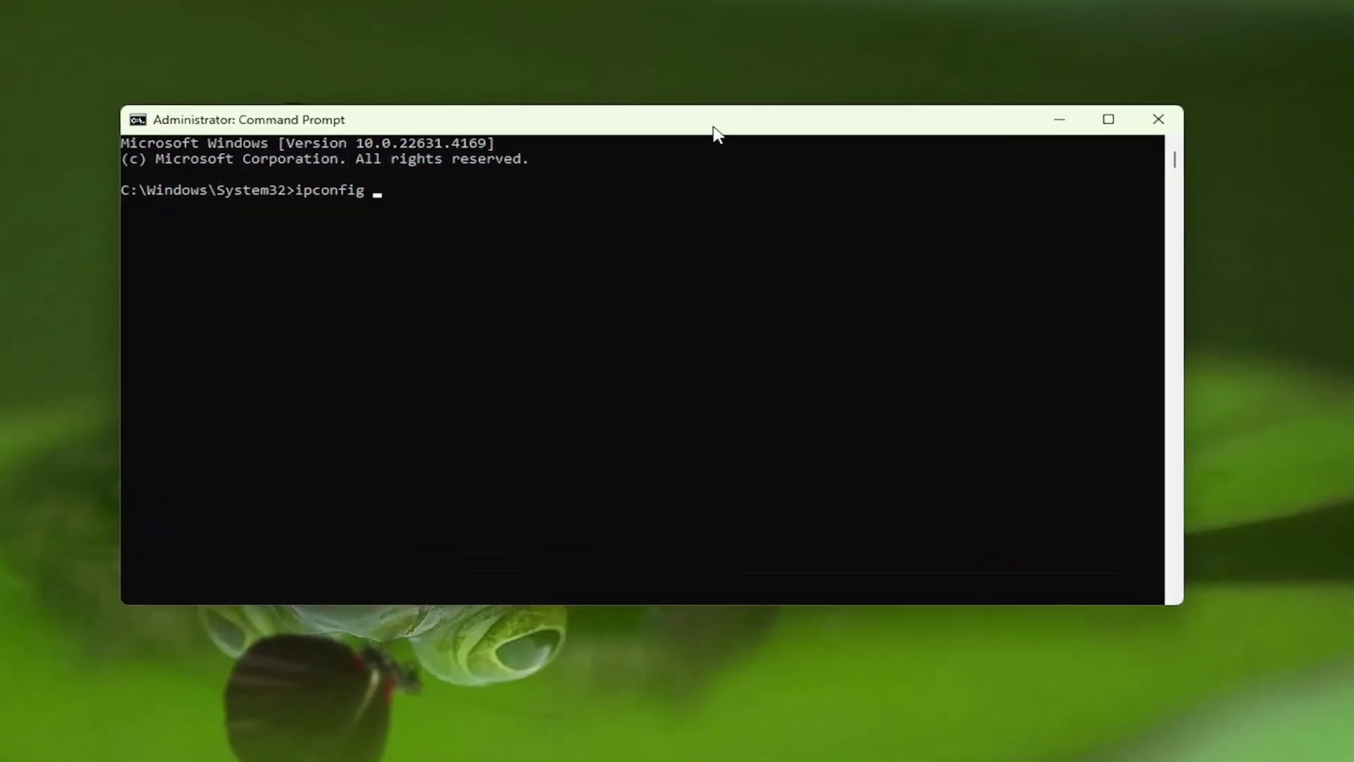
text(flushdns)
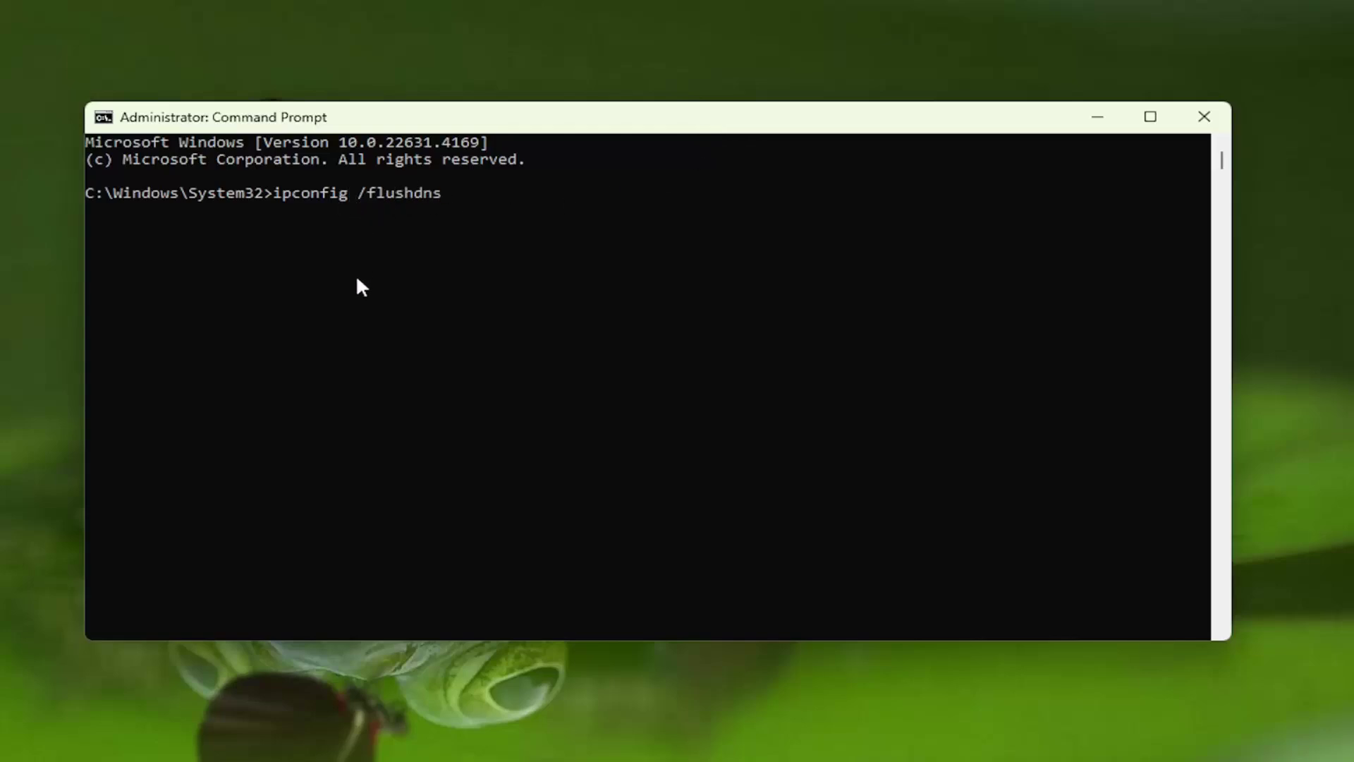
key(Return)
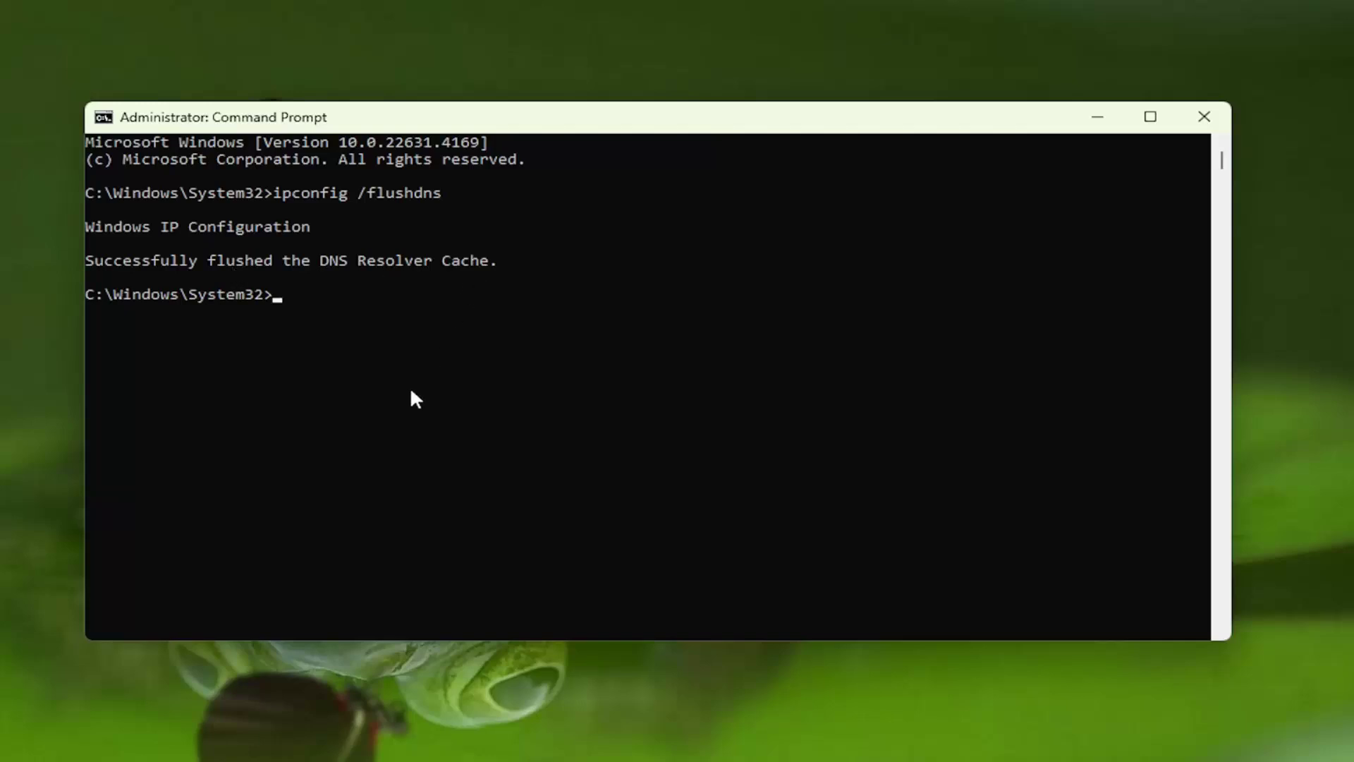
text(netsh winsock reset)
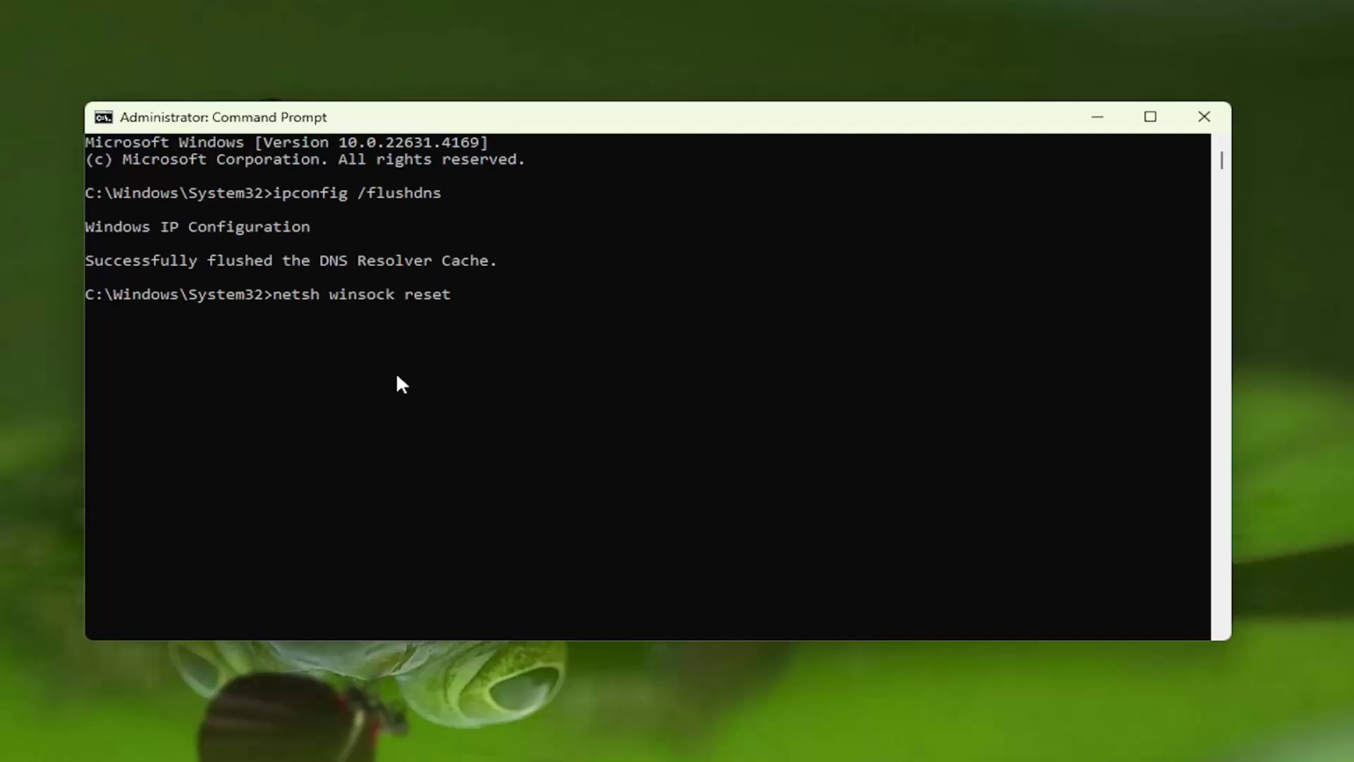
- Run netsh winsock reset to reset the Winsock catalog
key(Return)
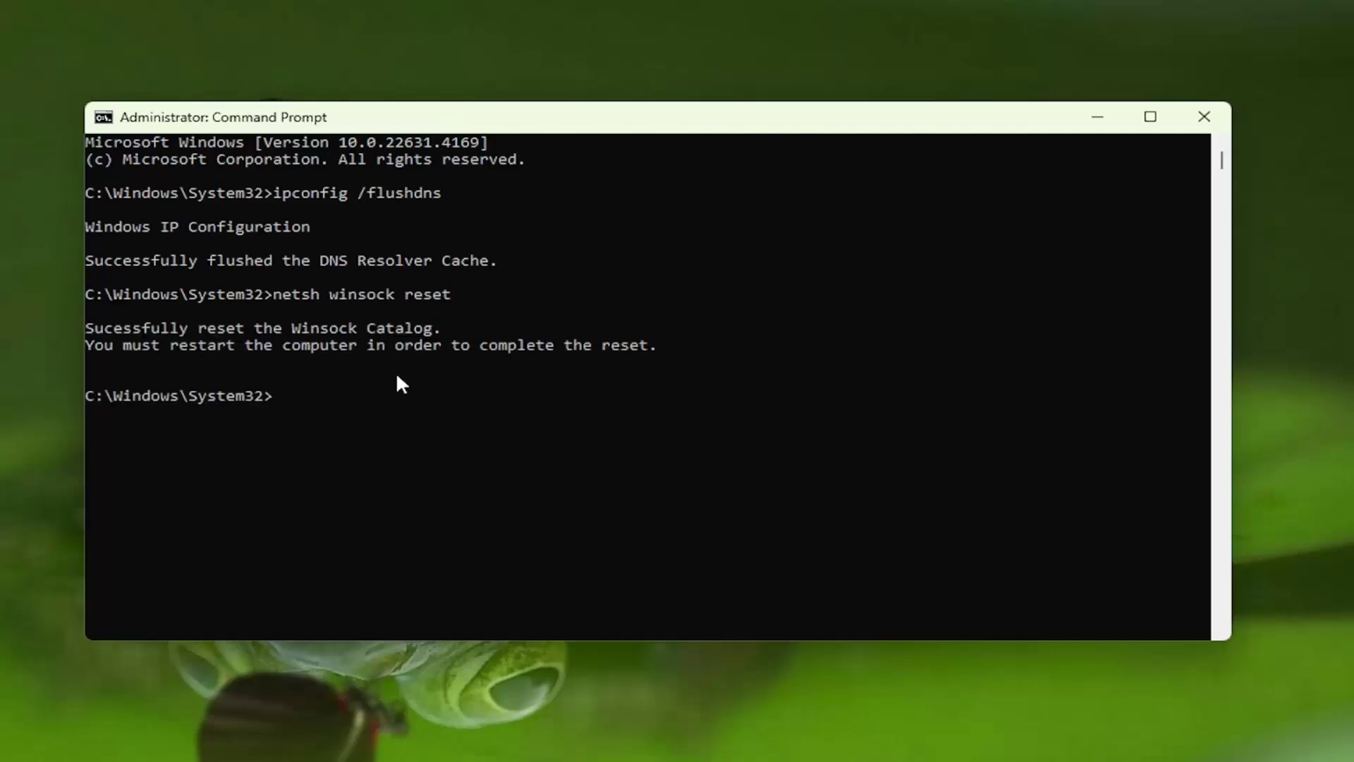